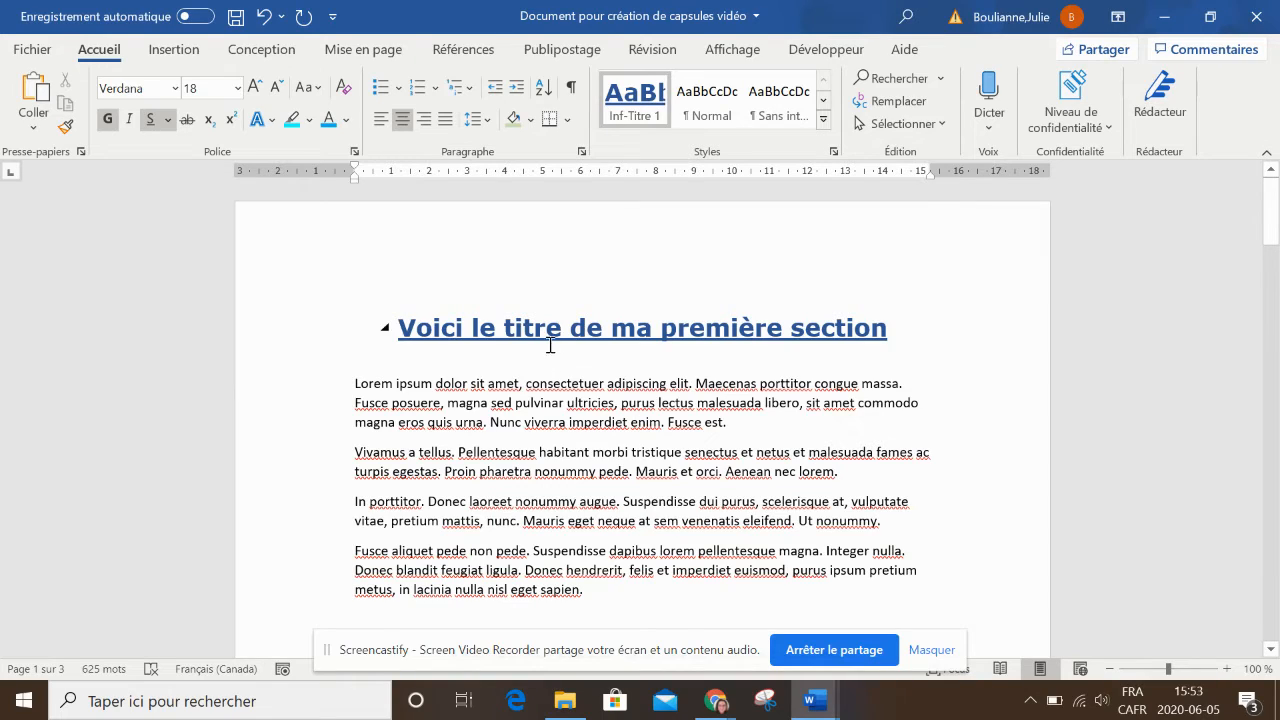
Step: Look through the document's section titles and body text from the first section to the fifth and back
scroll(550, 345, "down", 15)
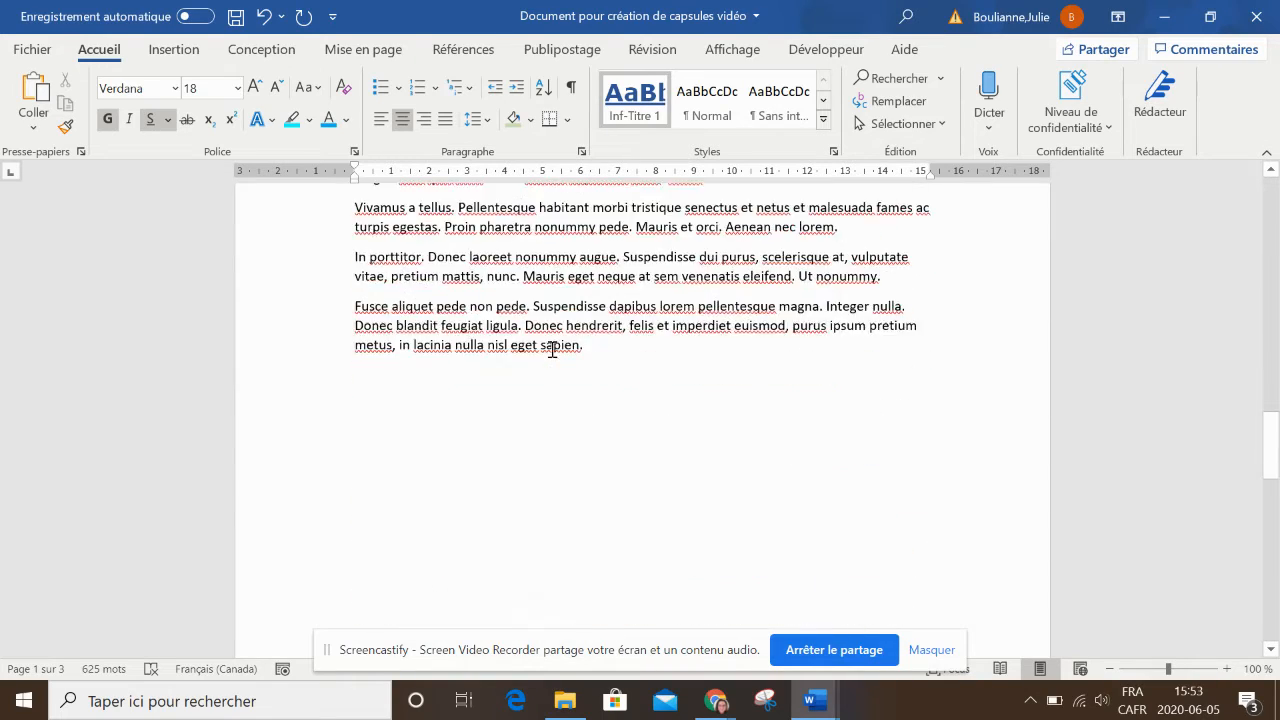
scroll(552, 349, "down", 14)
scroll(553, 350, "up", 6)
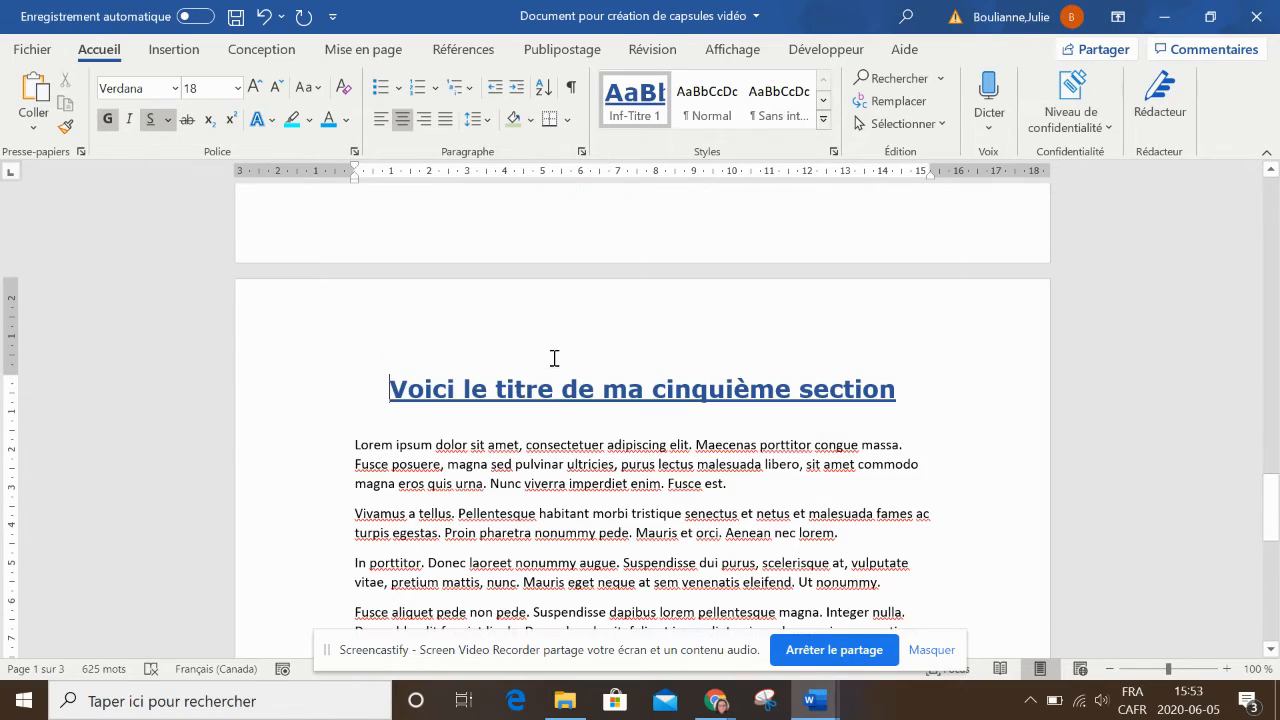
scroll(603, 543, "up", 10)
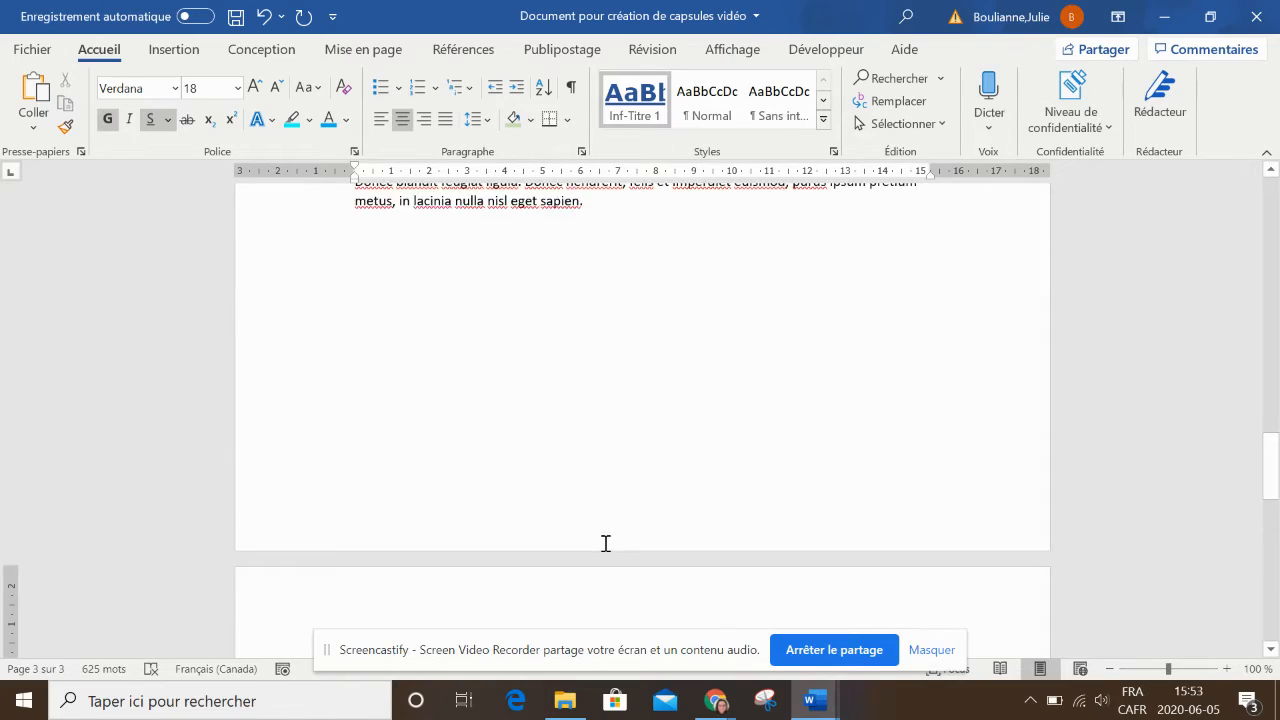
scroll(530, 517, "up", 2)
left_click(599, 371)
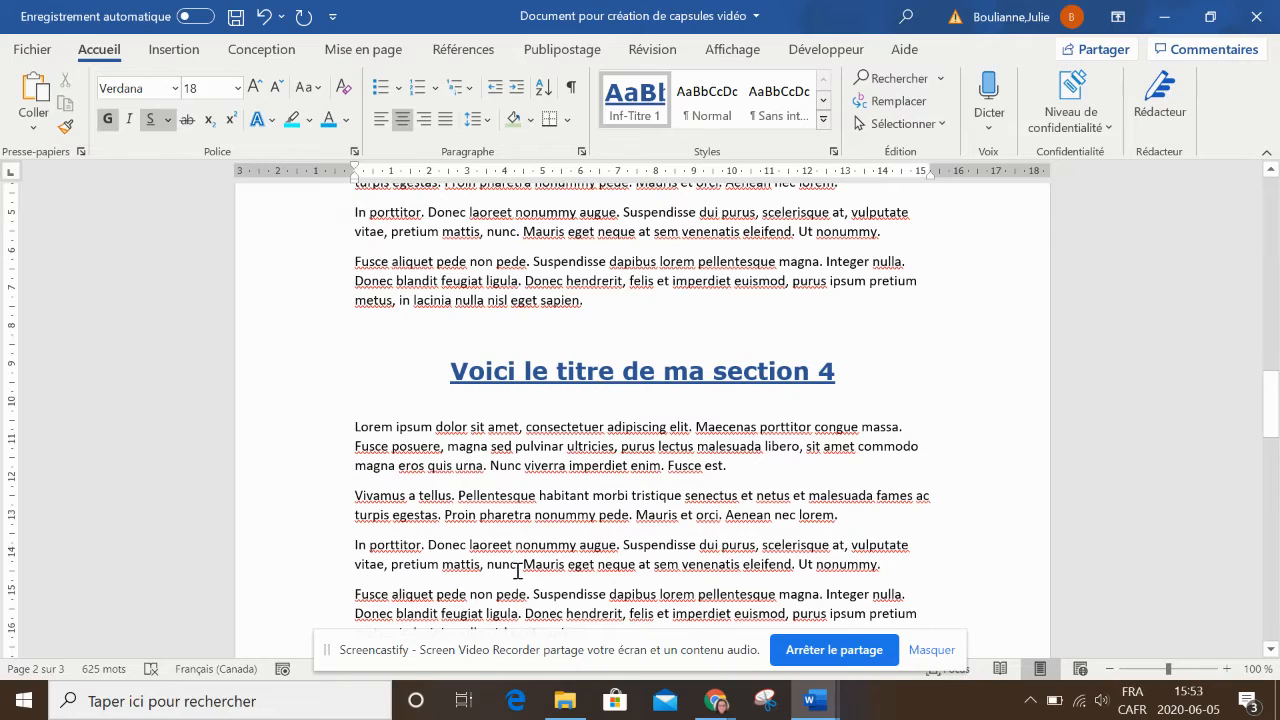
scroll(581, 463, "up", 8)
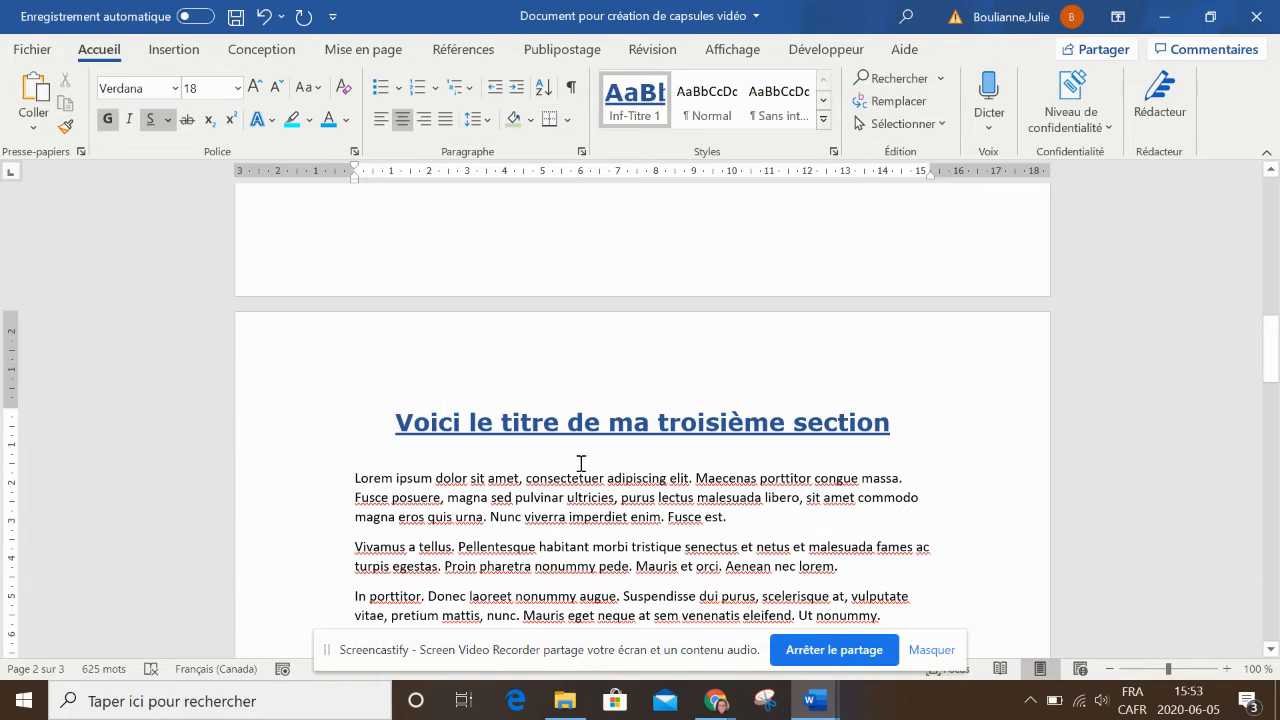
scroll(593, 510, "up", 14)
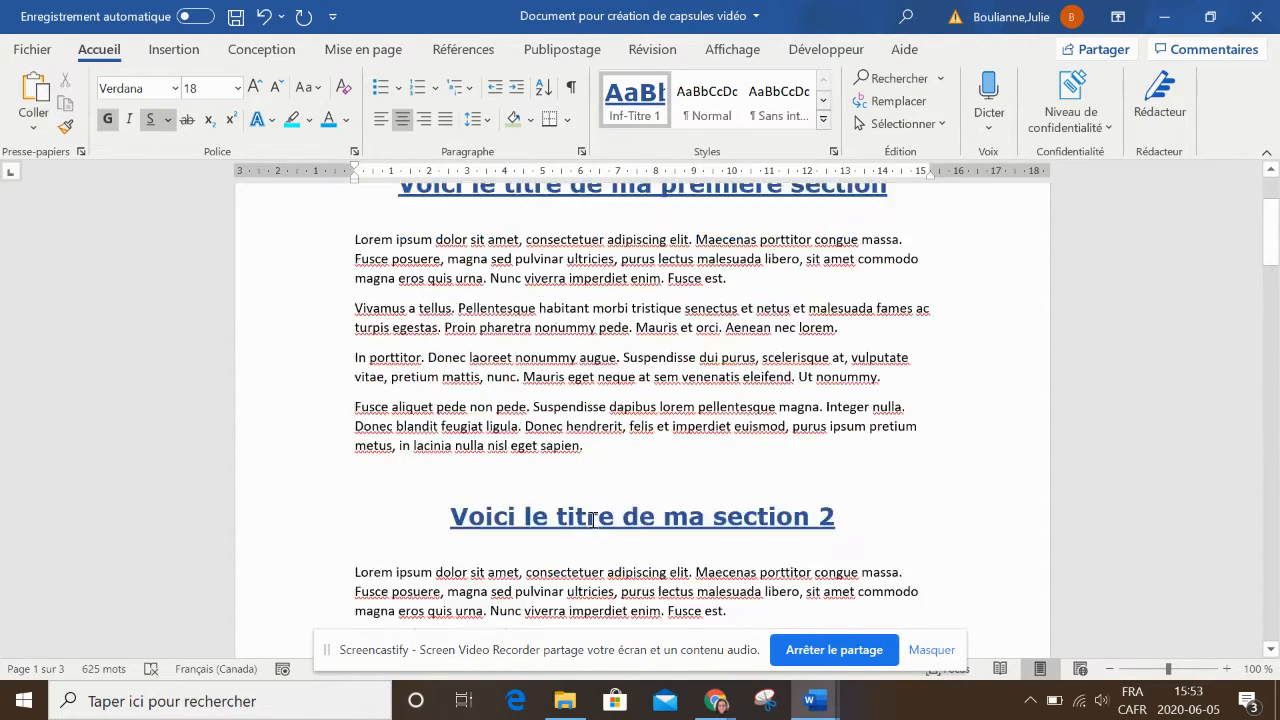
scroll(582, 560, "up", 2)
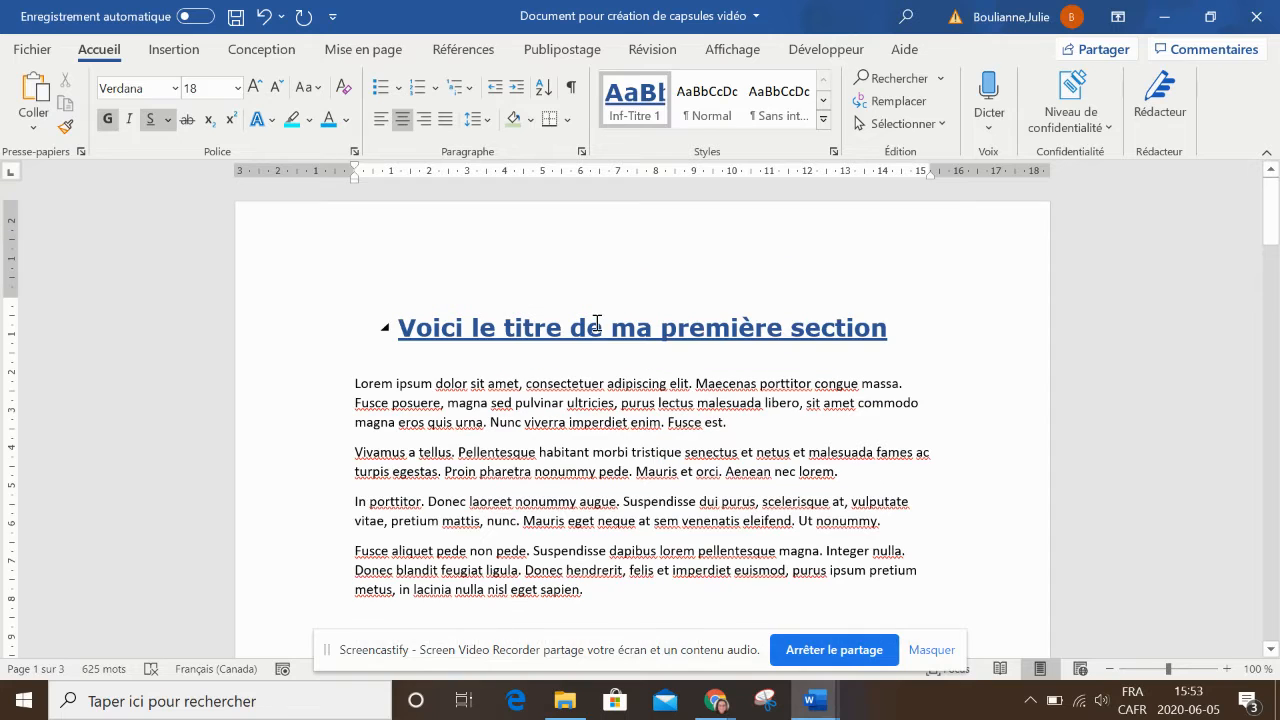
Step: Compare the styles of the first section's title and body text, and review the remaining titles through the fifth section
left_click(602, 327)
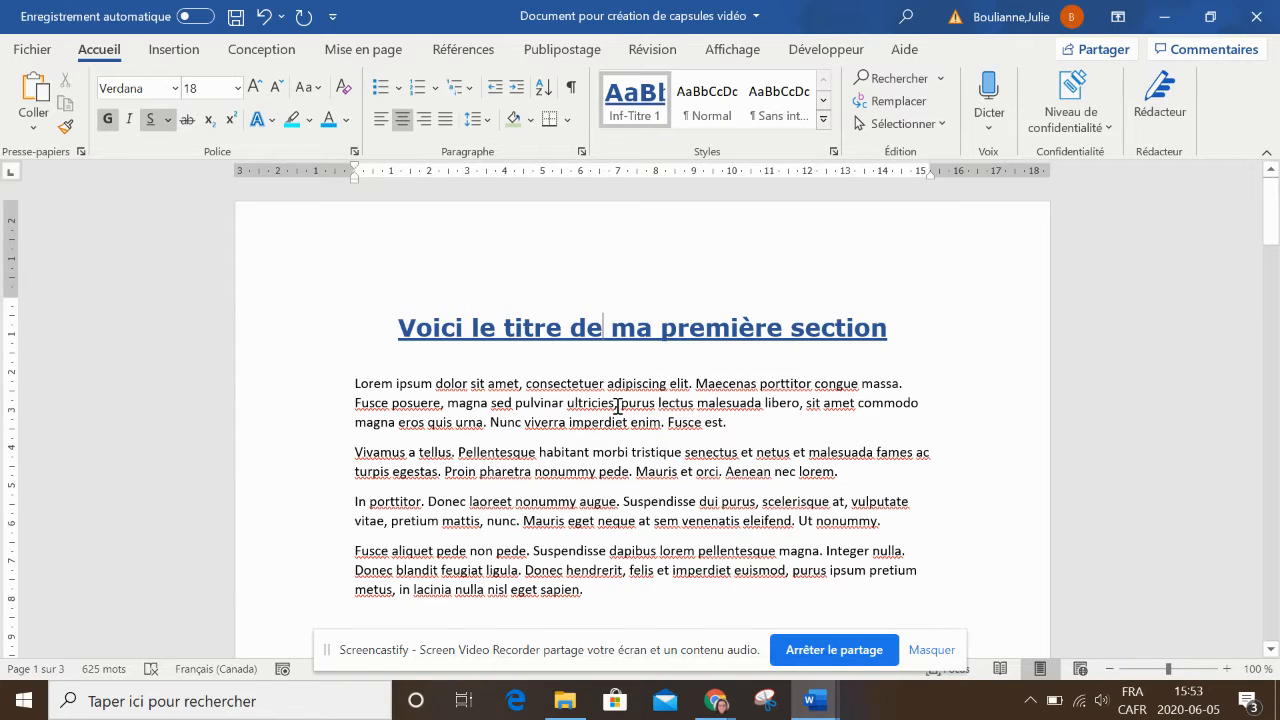
left_click(509, 477)
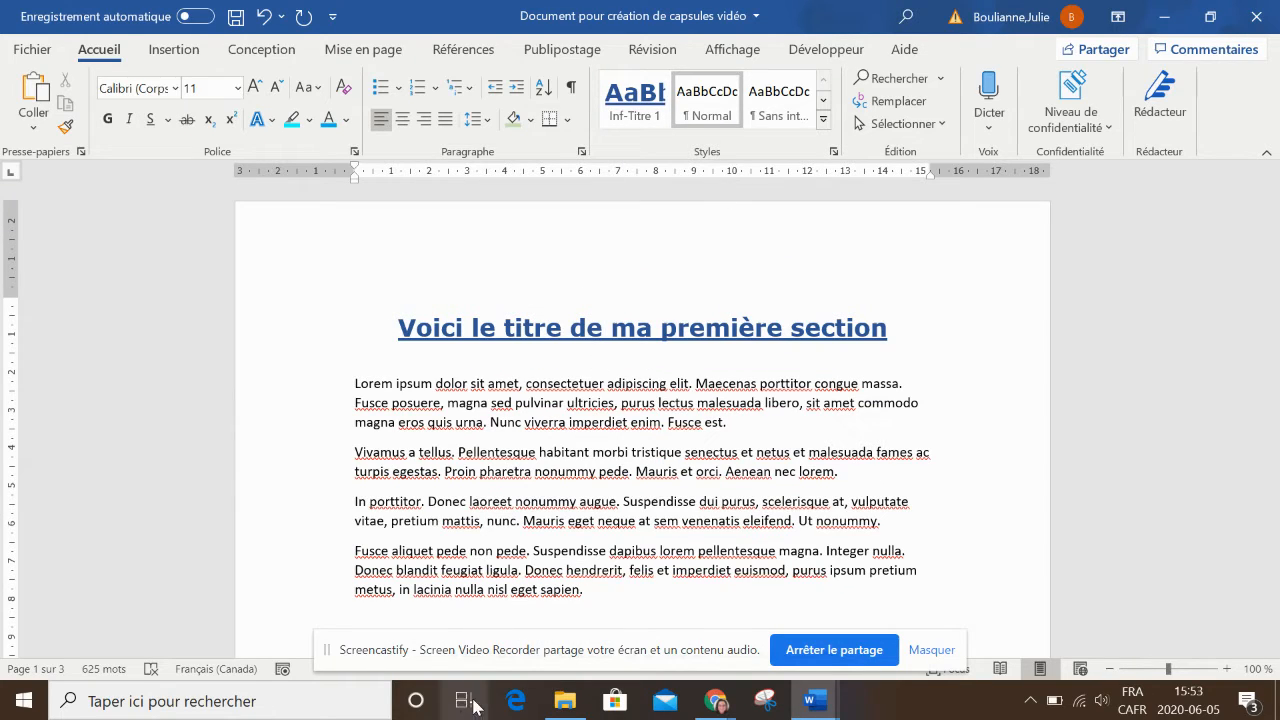
scroll(446, 572, "down", 7)
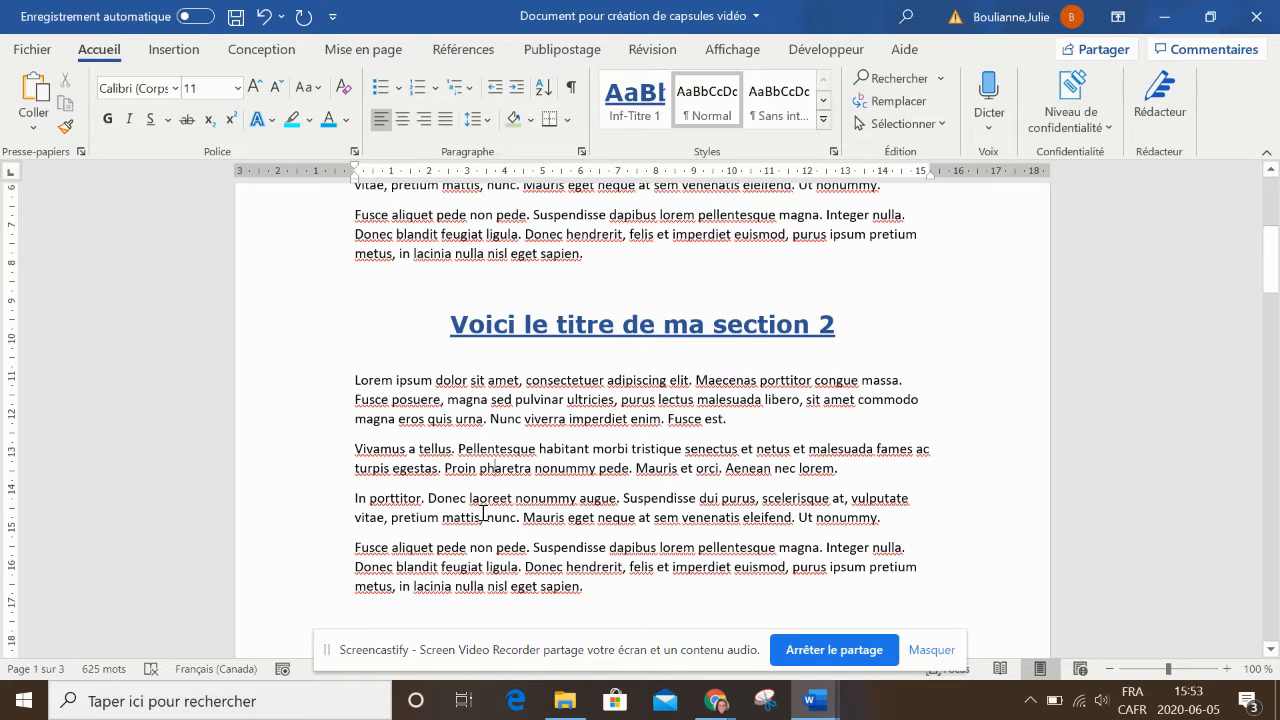
scroll(503, 529, "down", 10)
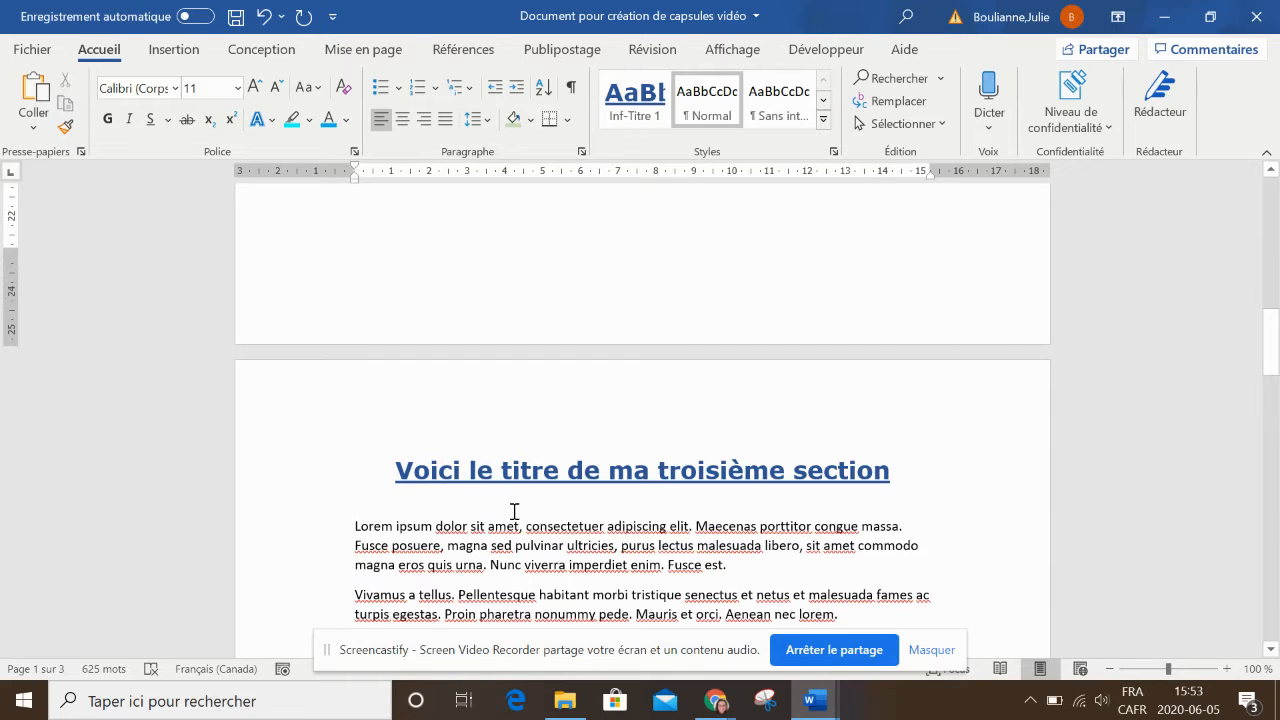
scroll(530, 520, "down", 11)
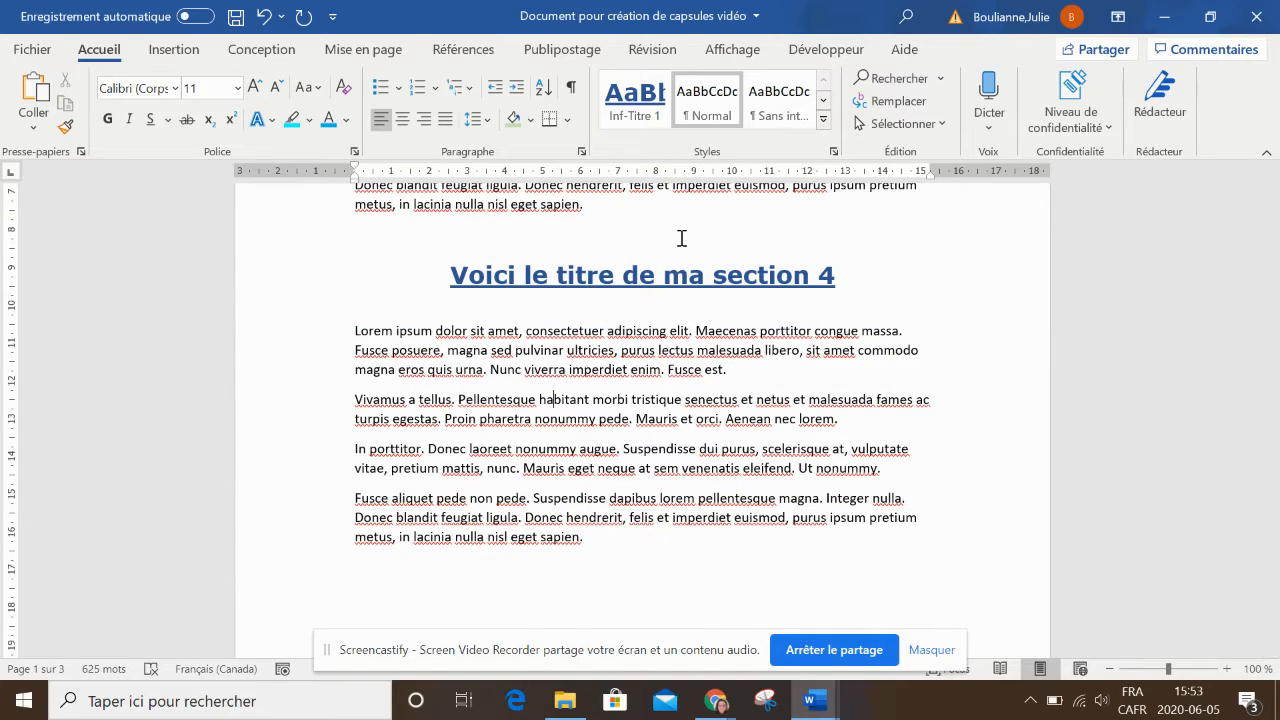
scroll(531, 503, "down", 12)
scroll(531, 503, "down", 6)
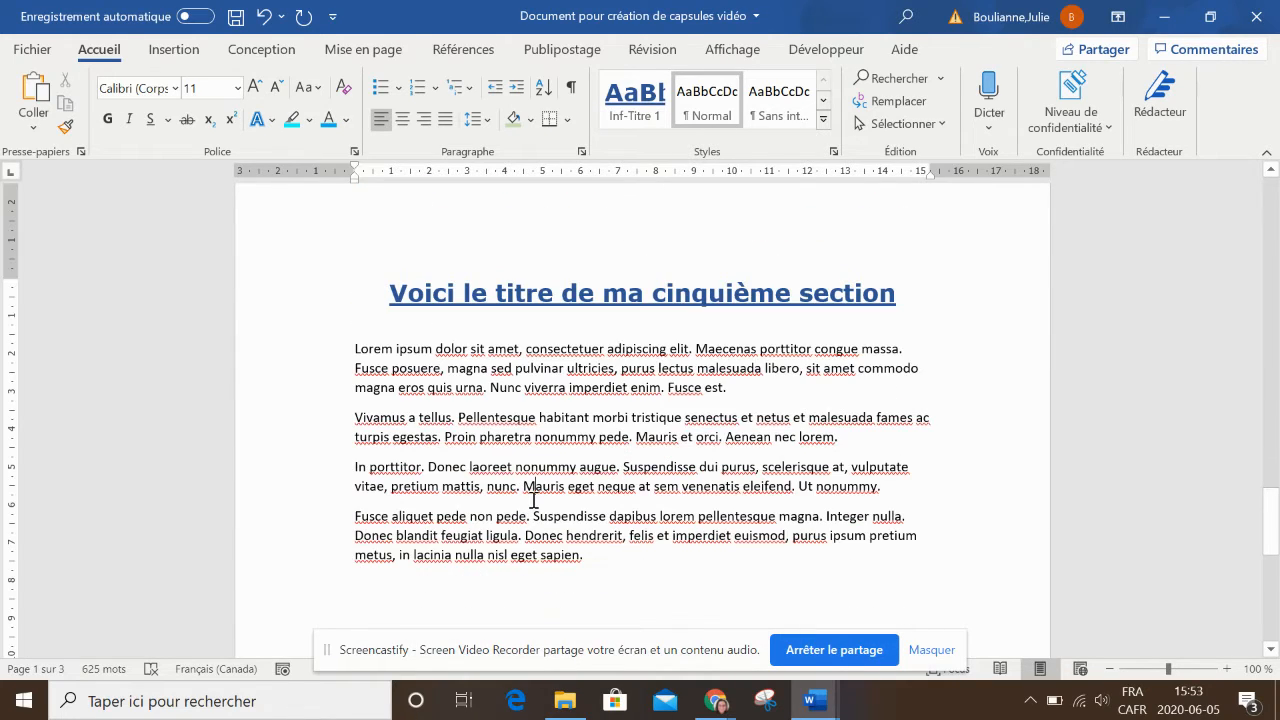
left_click(676, 292)
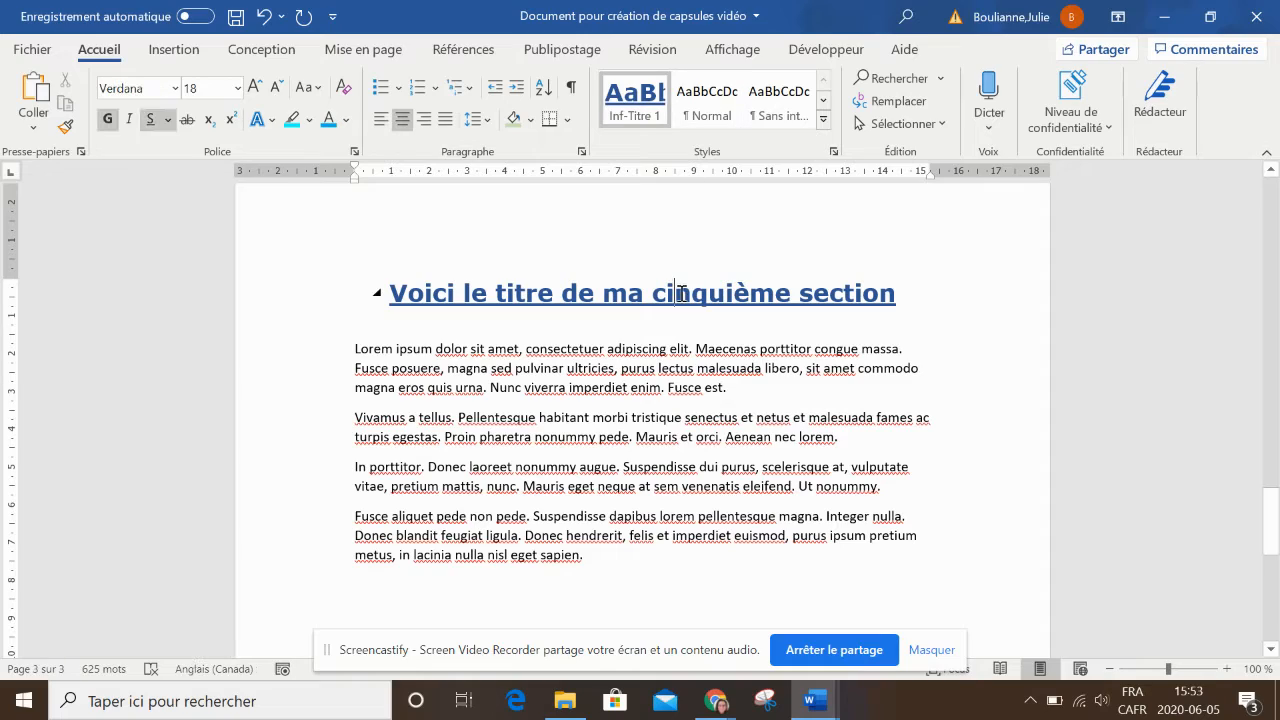
Step: Insert a page break before the title "Voici le titre de ma première section" to create a blank first page
left_click_drag(1273, 520, 1273, 215)
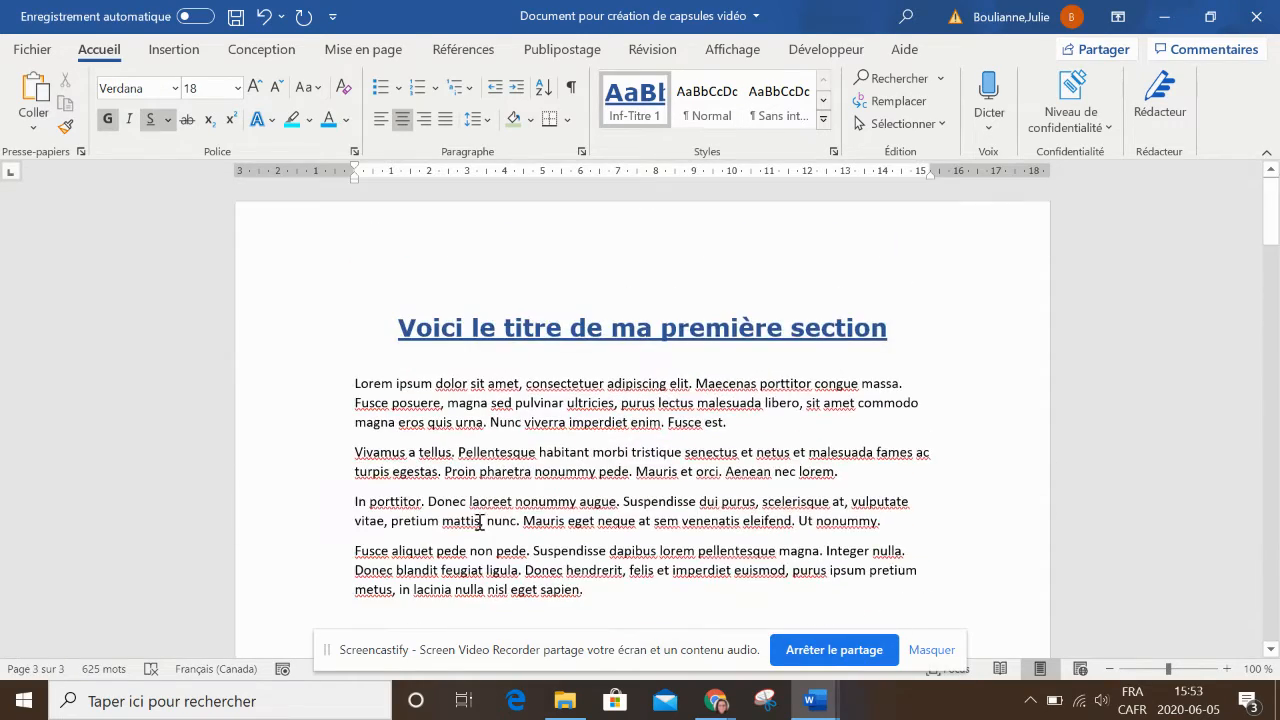
left_click(401, 328)
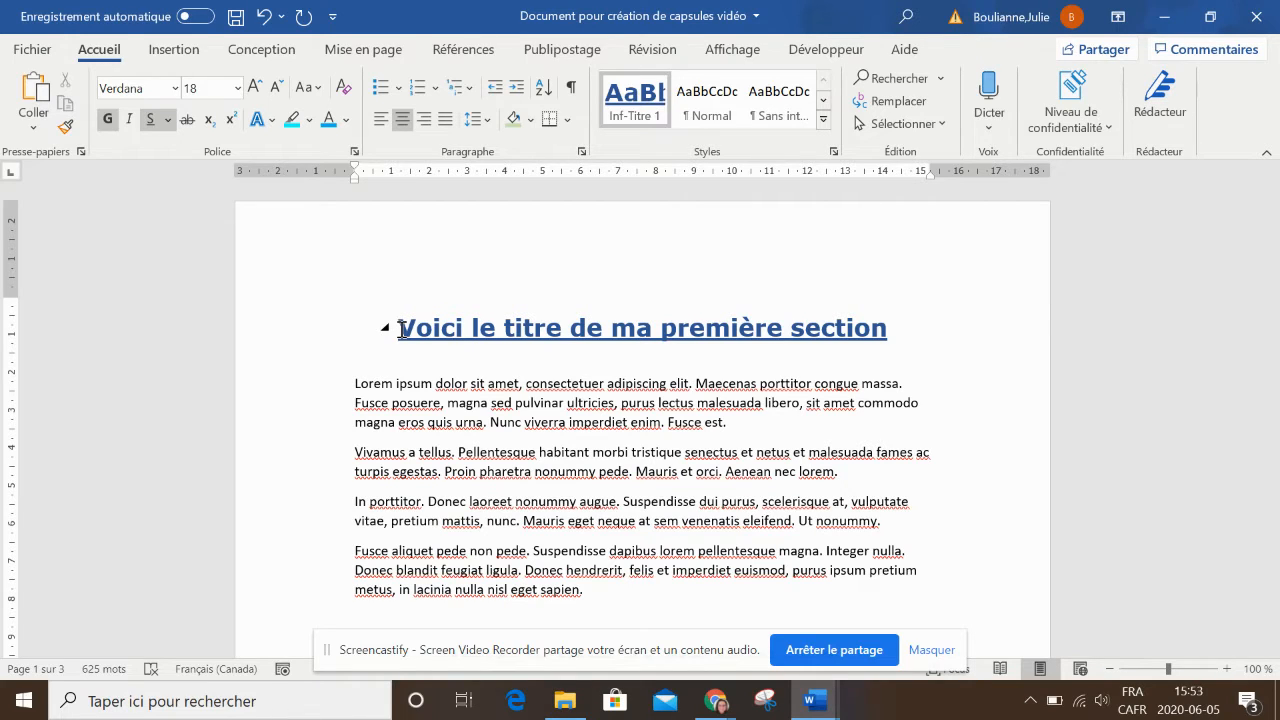
key("ctrl+Return")
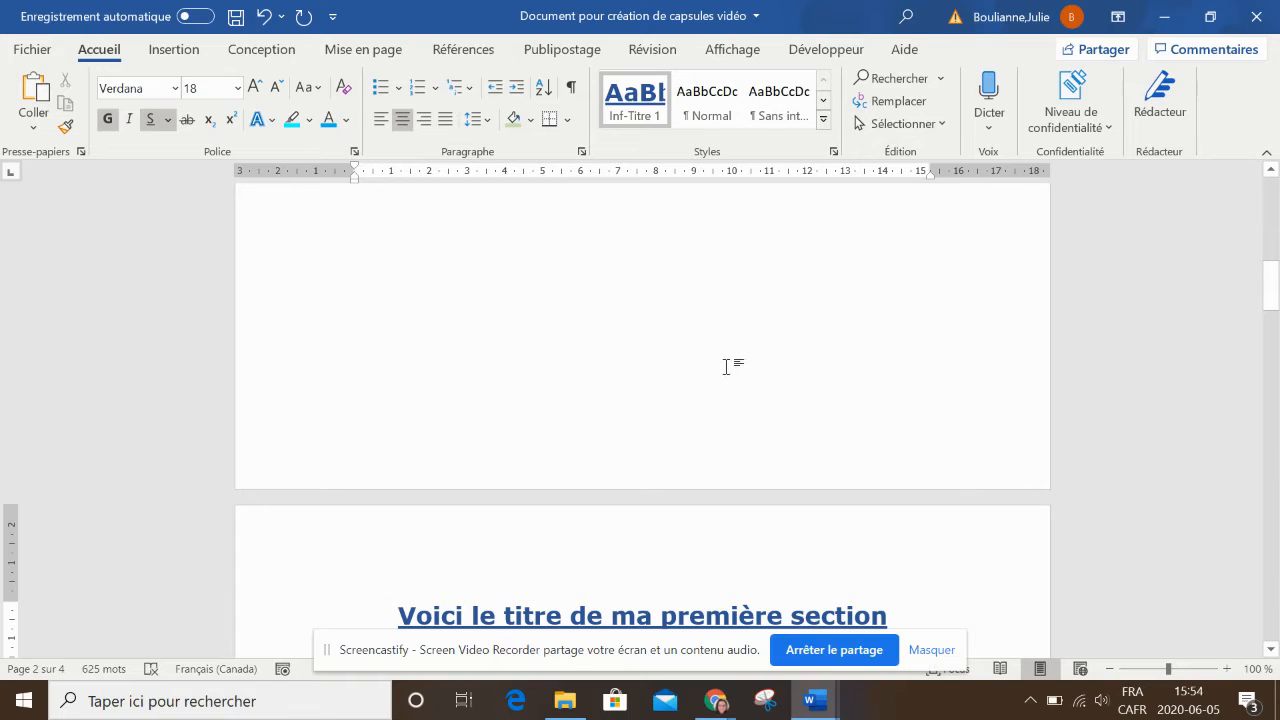
Step: Try to insert the predefined "Table automatique 1" table of contents on the blank first page
scroll(729, 366, "up", 8)
left_click(670, 372)
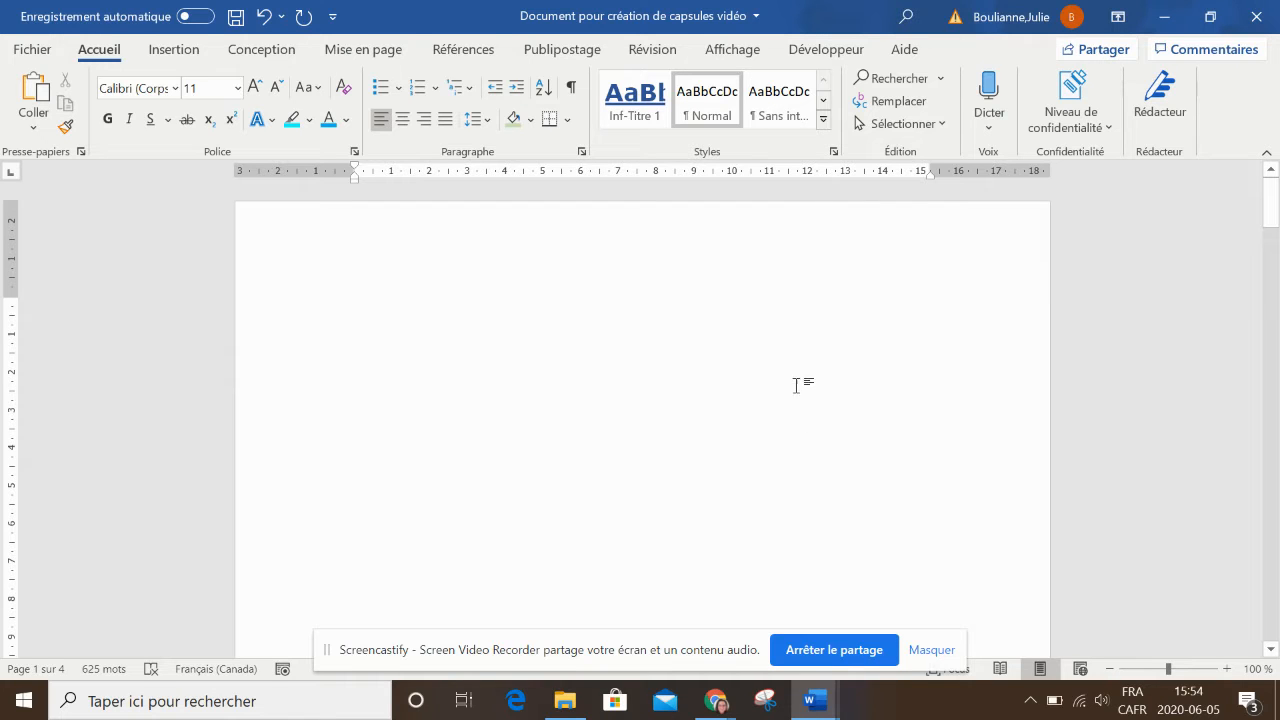
left_click(475, 52)
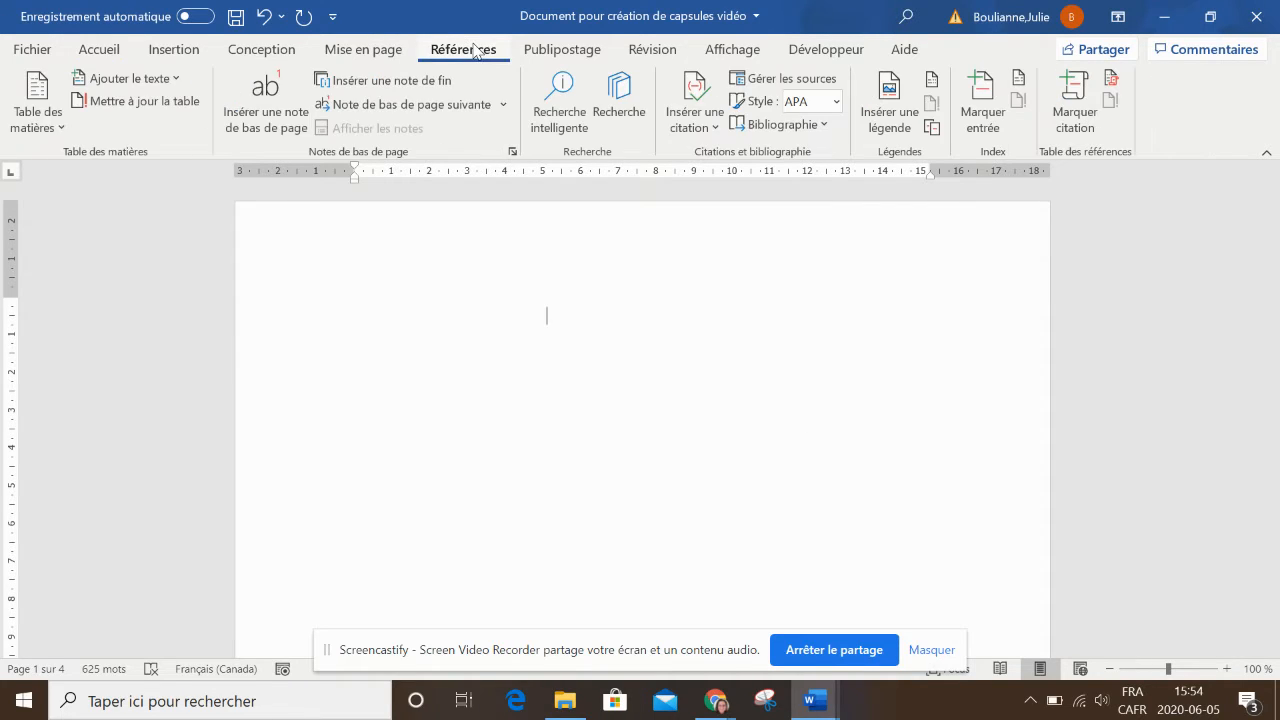
left_click(44, 128)
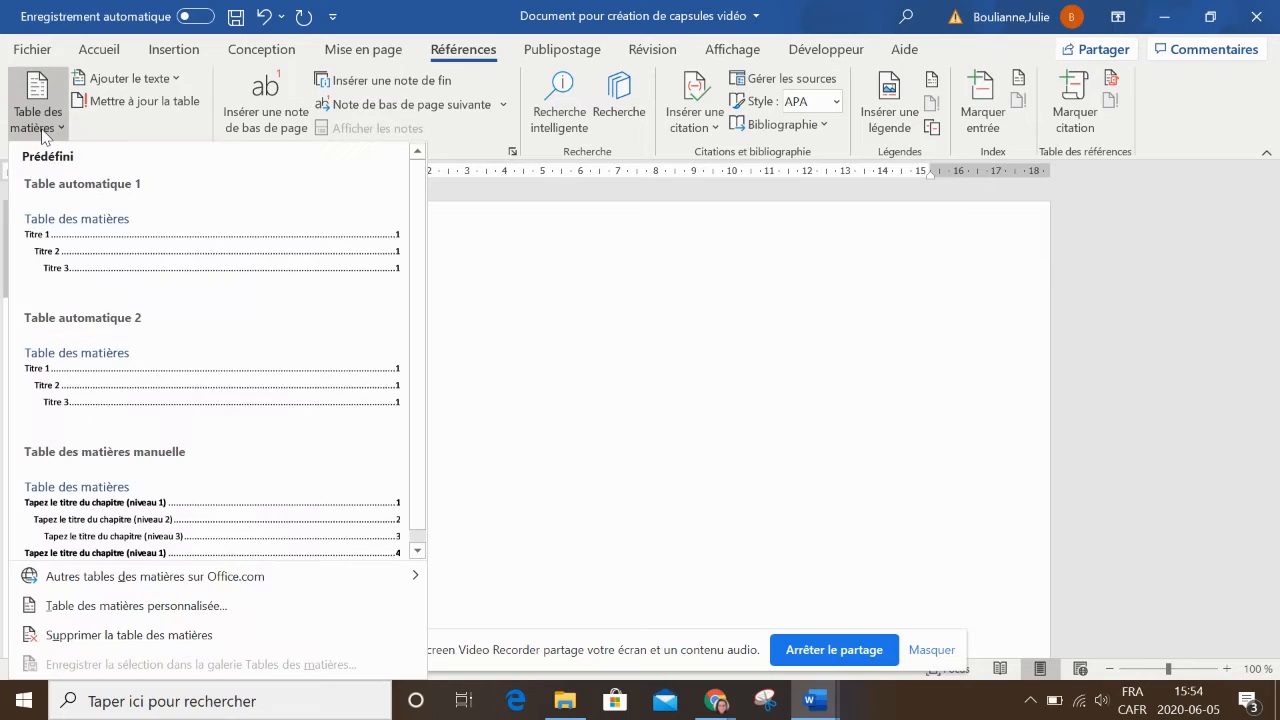
left_click(82, 248)
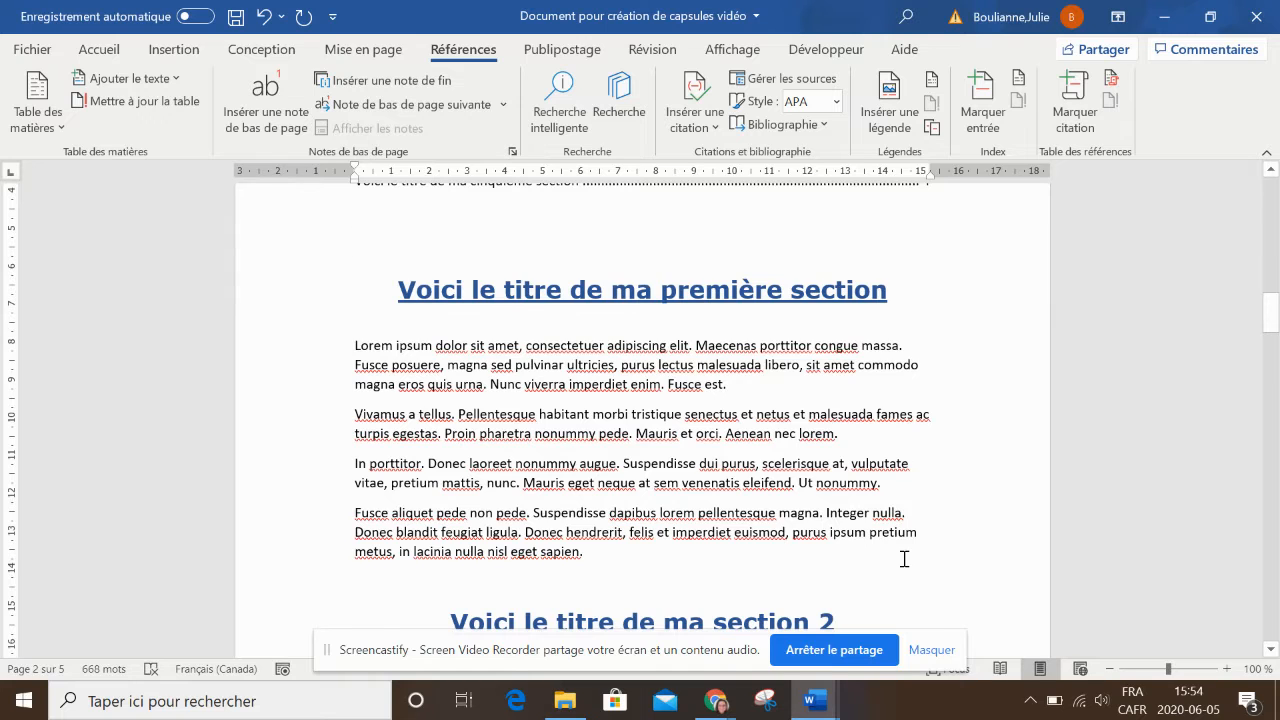
scroll(903, 559, "up", 10)
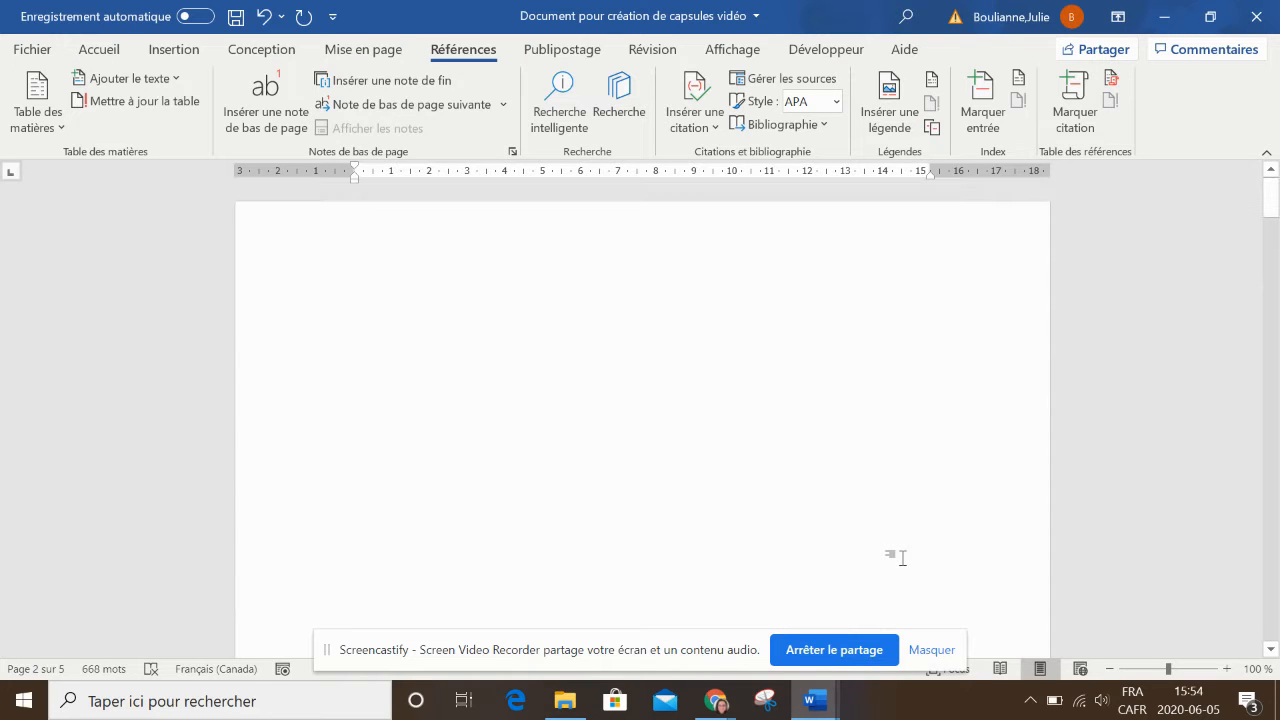
scroll(903, 559, "up", 3)
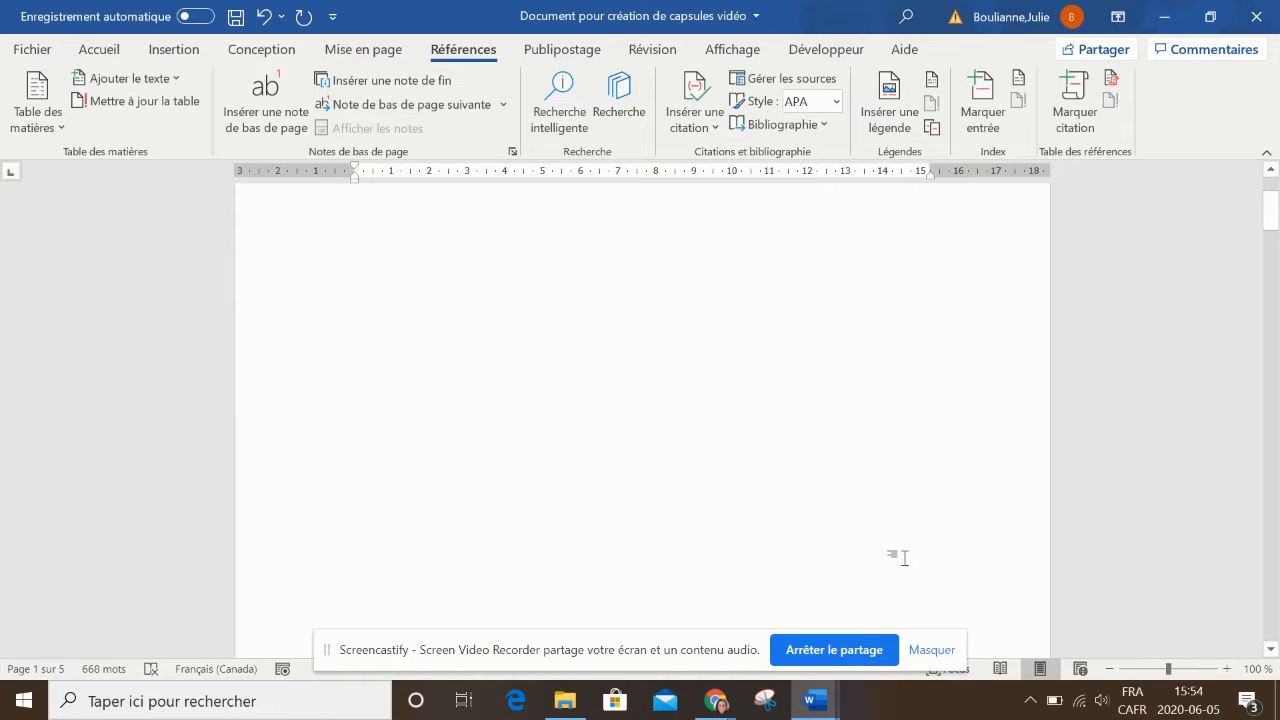
scroll(903, 559, "up", 2)
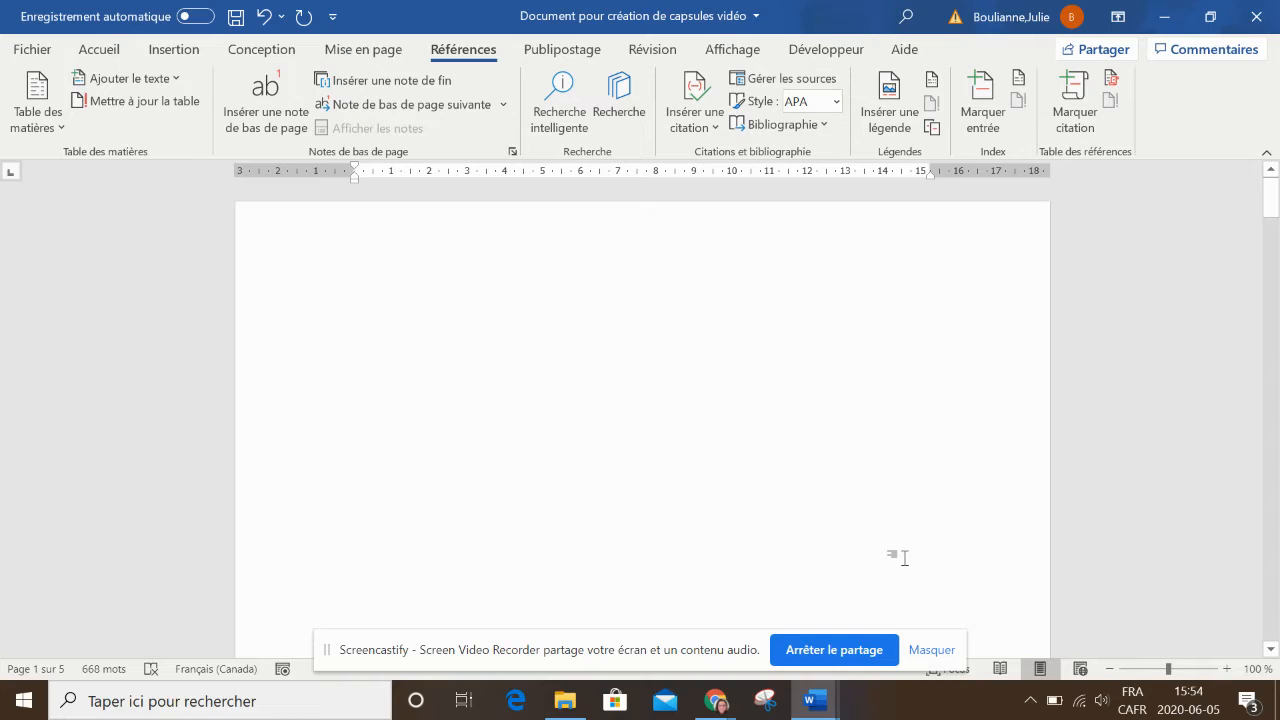
Step: Display the formatting marks and check where the table of contents sits relative to the page break
left_click(110, 49)
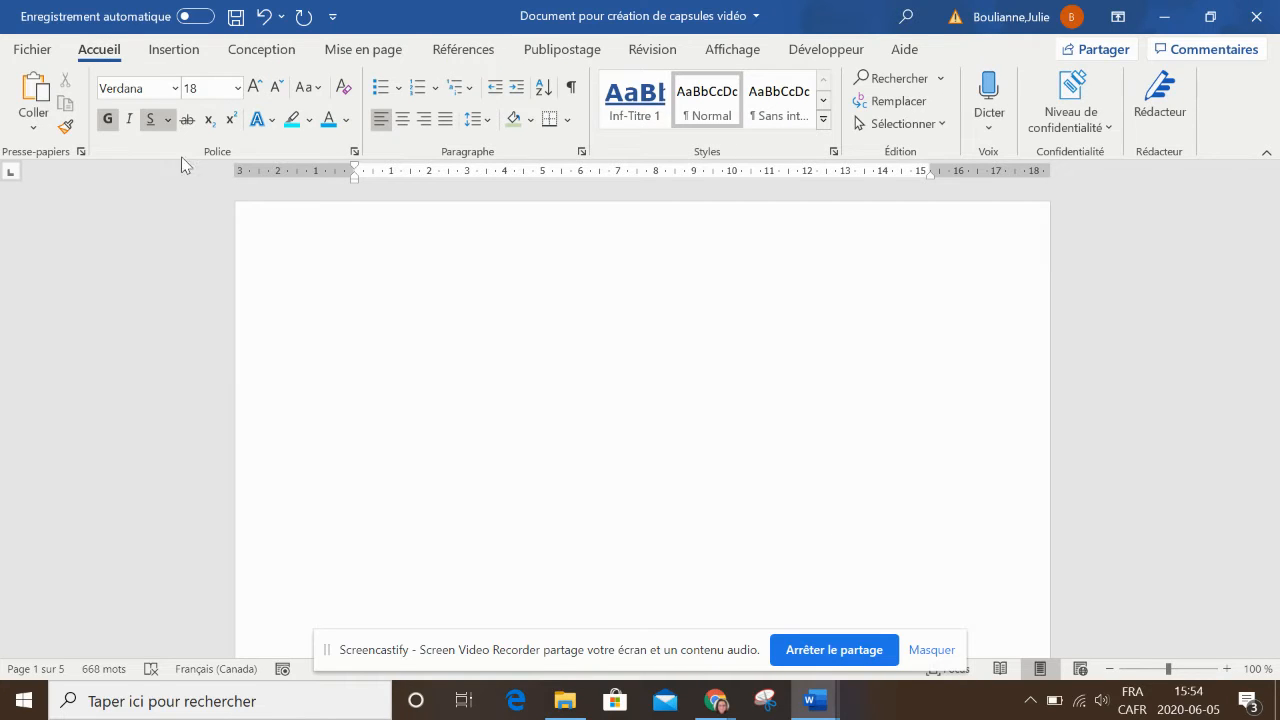
left_click(574, 89)
scroll(653, 367, "down", 3)
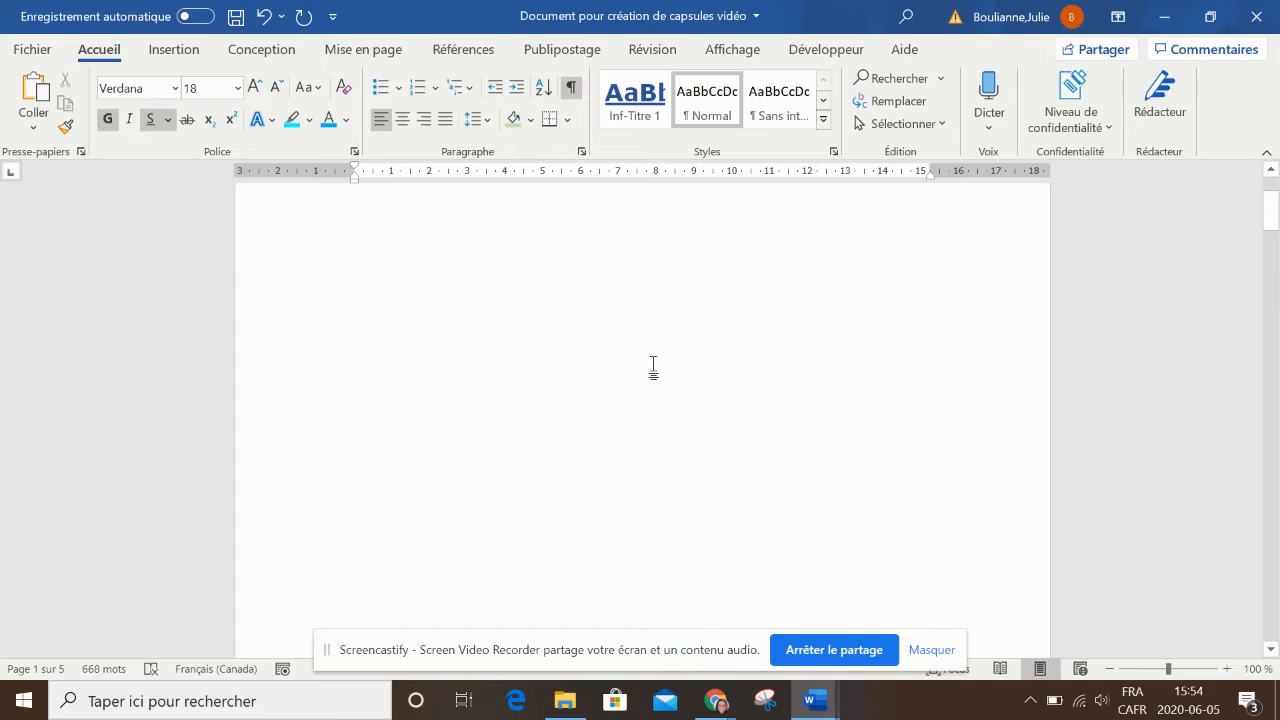
scroll(653, 367, "down", 5)
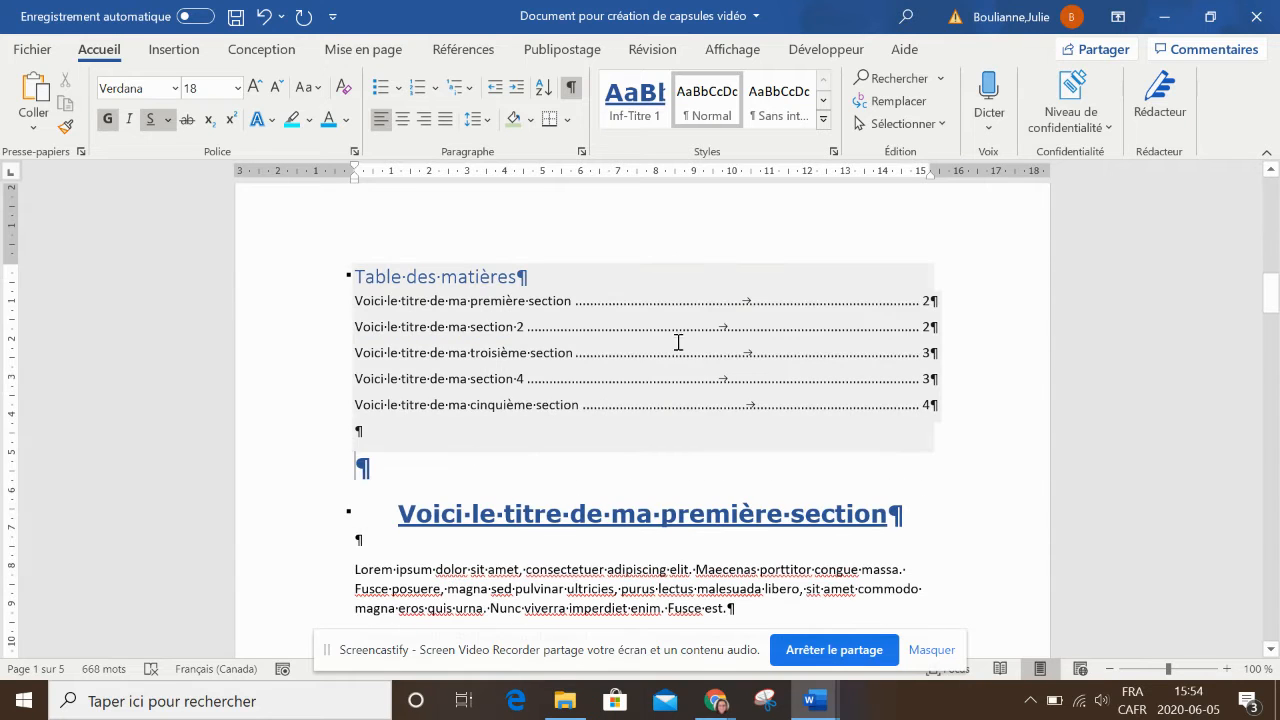
Step: Undo the table of contents insertion and insert "Table automatique 1" before the page break on the first page
left_click(263, 16)
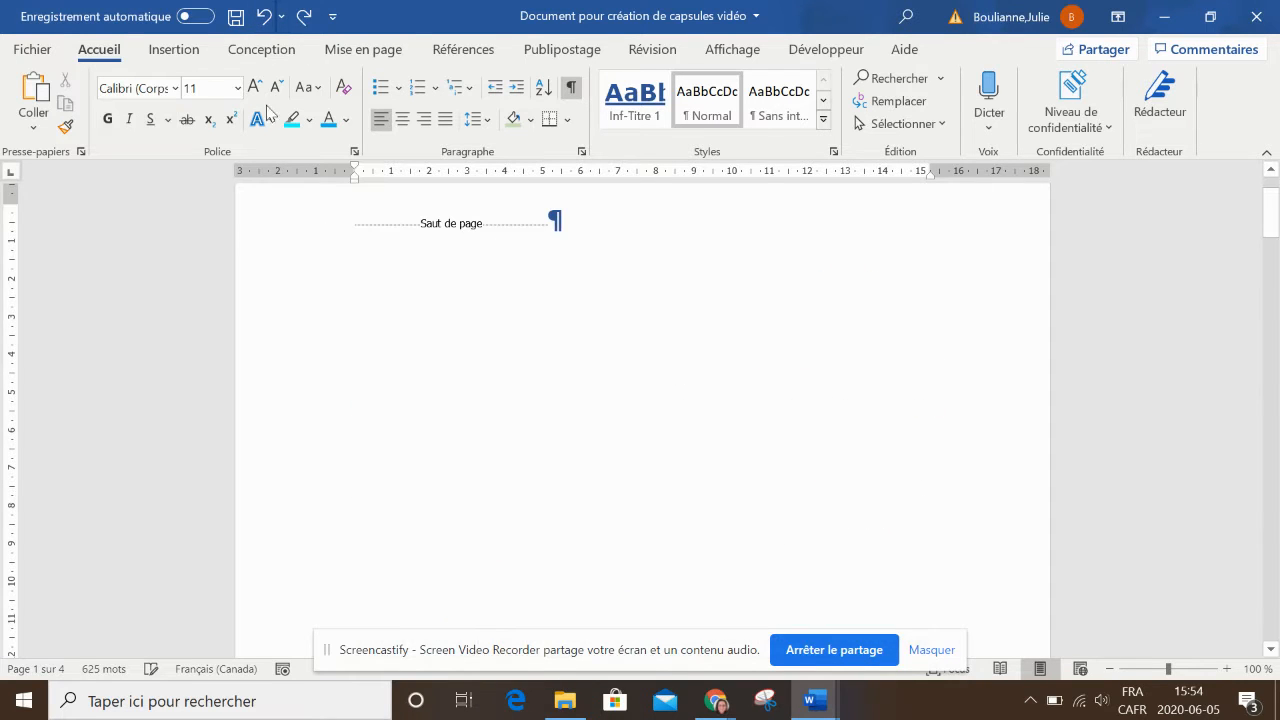
scroll(690, 405, "up", 1)
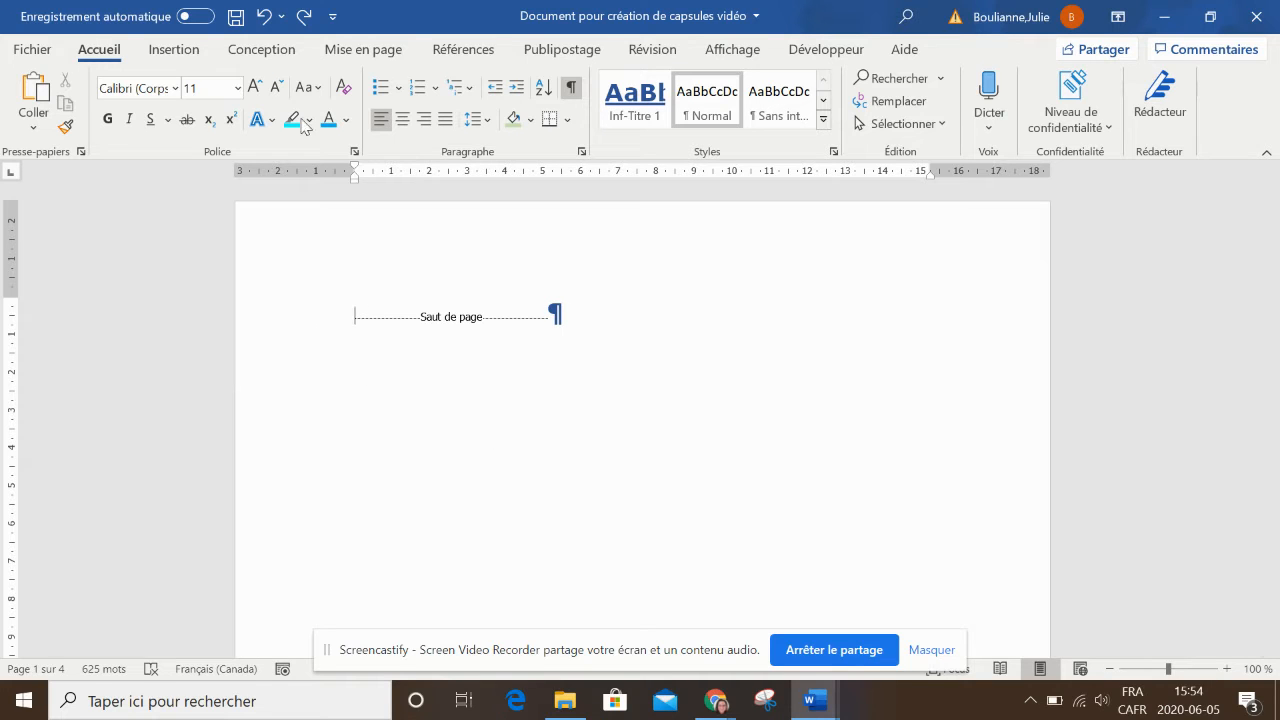
left_click(464, 50)
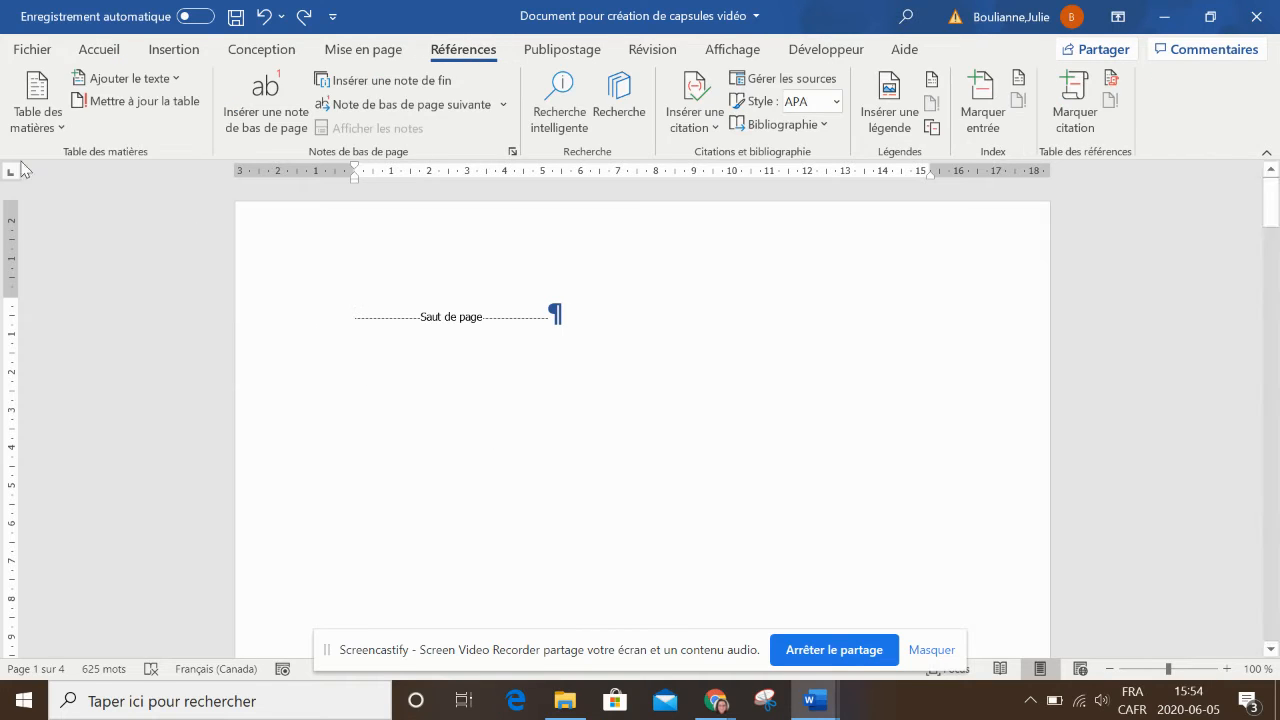
left_click(37, 110)
left_click(86, 266)
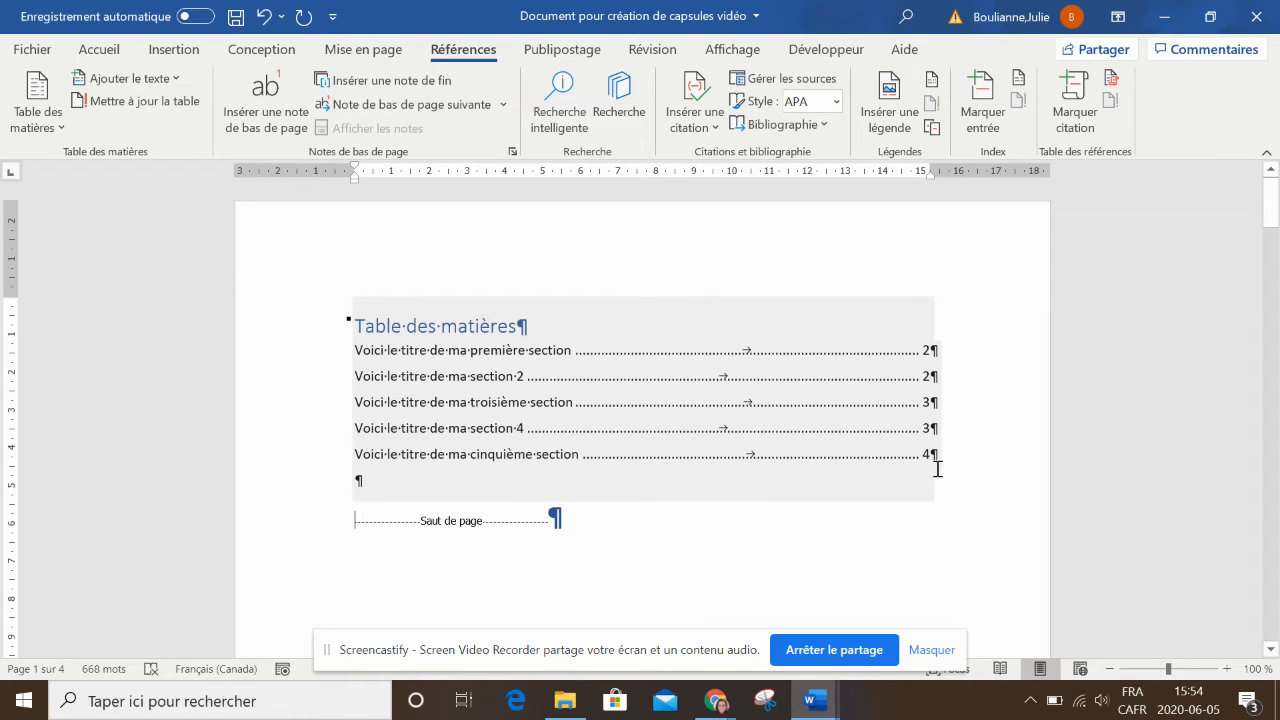
Step: Check the layout of the sections that follow the table of contents and return to the first page
scroll(968, 546, "down", 12)
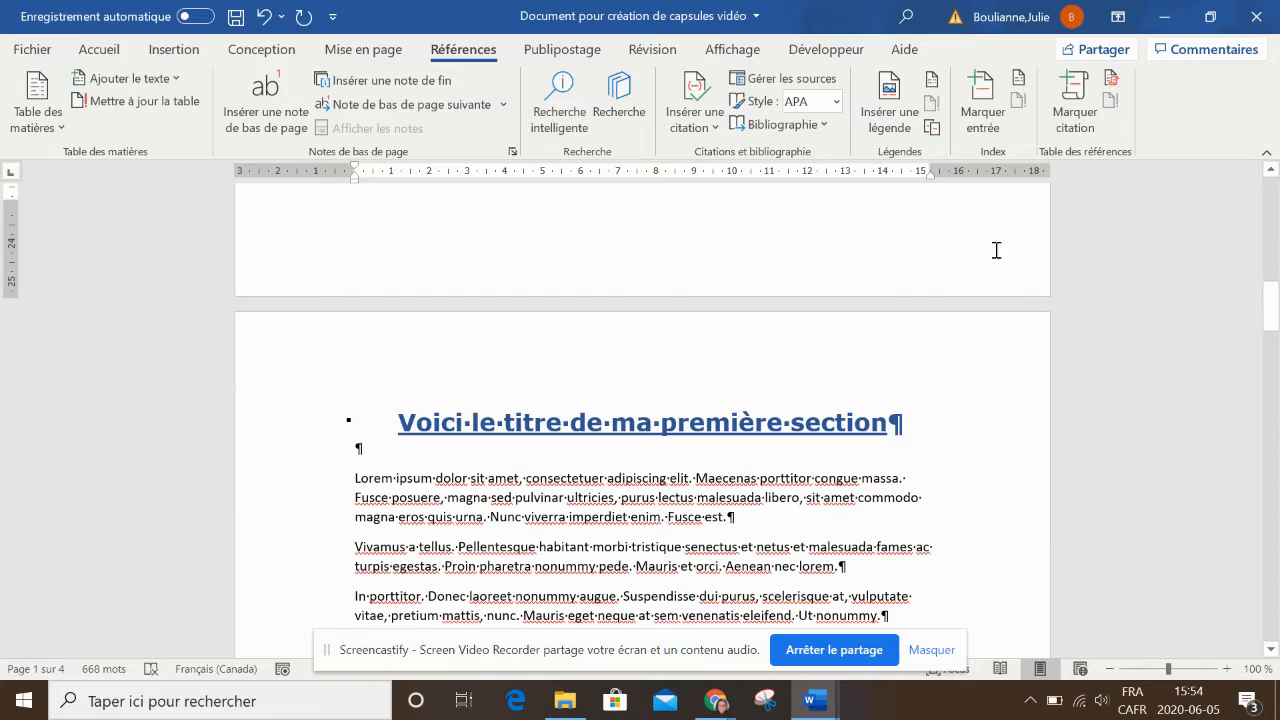
scroll(950, 400, "down", 10)
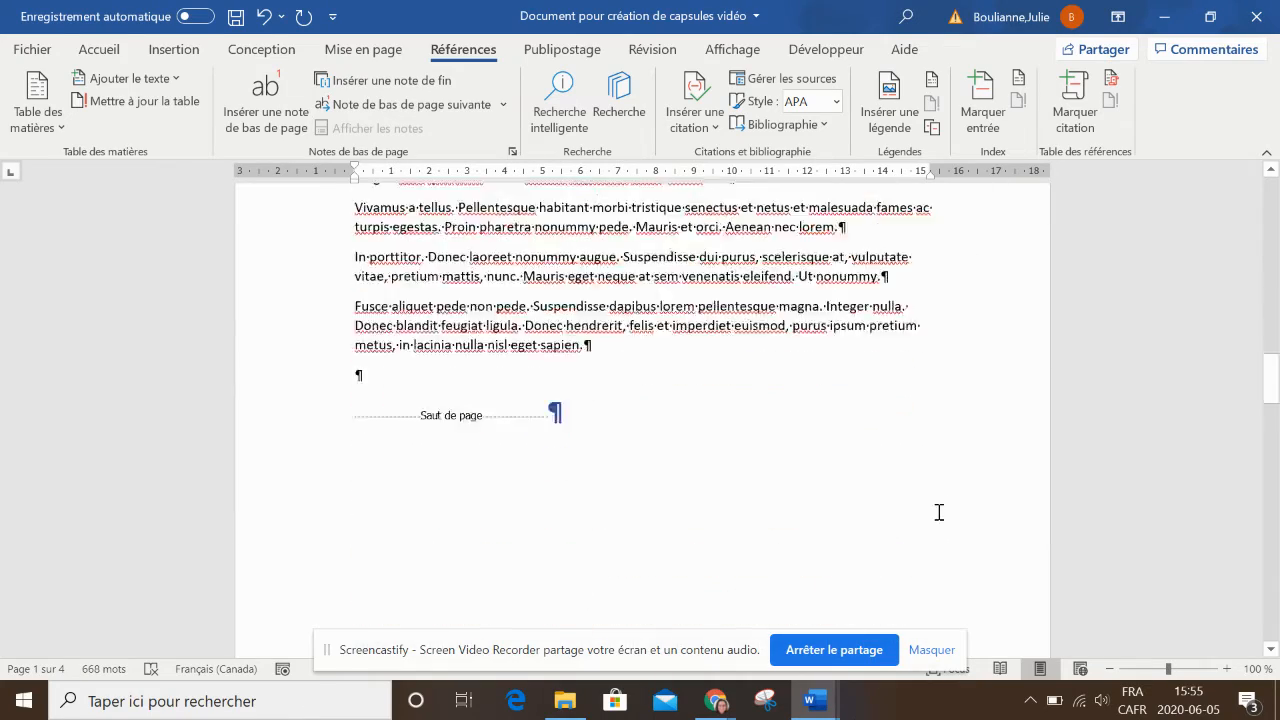
scroll(937, 514, "up", 4)
scroll(937, 523, "up", 15)
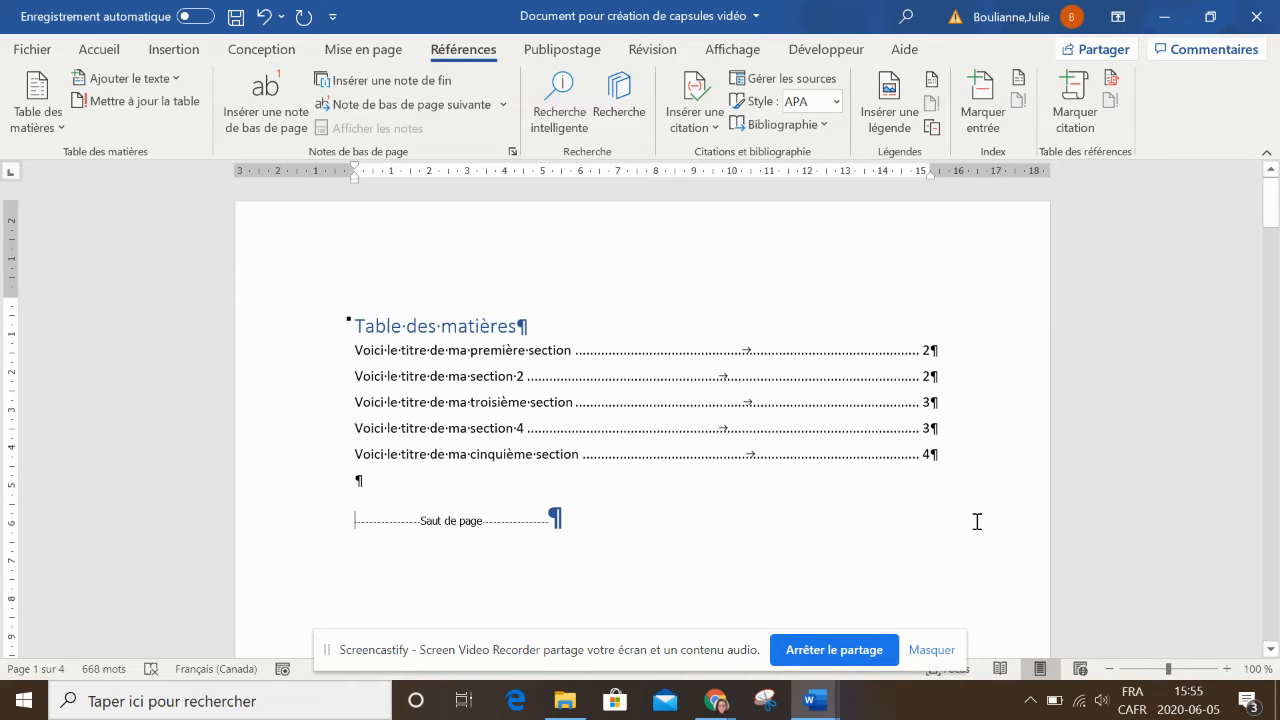
Step: Hide the formatting marks in the document
left_click(118, 48)
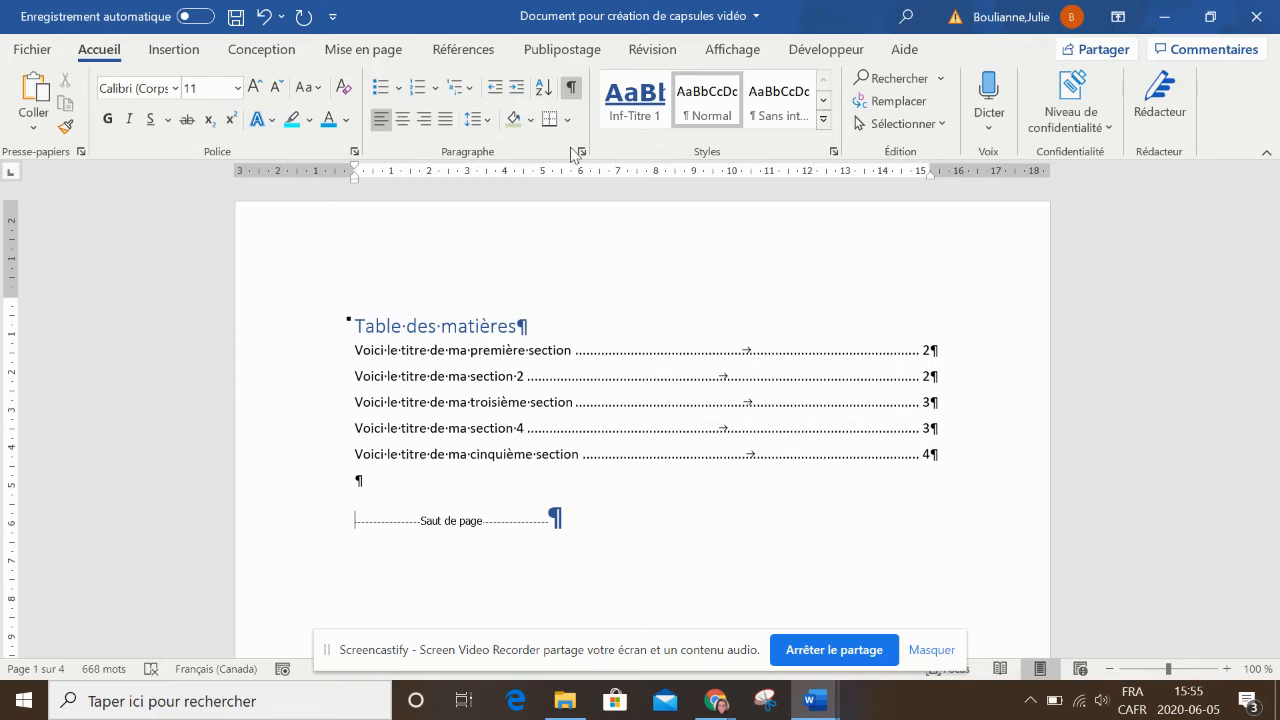
left_click(577, 93)
scroll(703, 296, "down", 2)
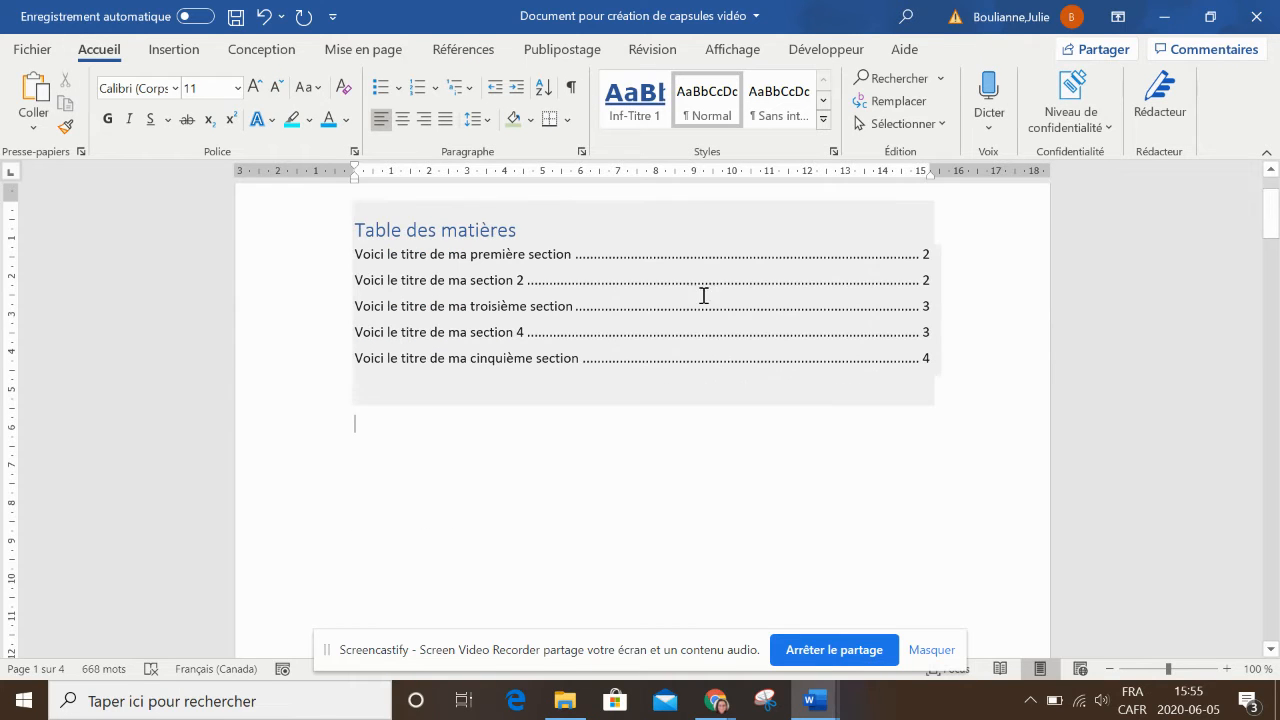
Step: Check the style applied to the first section's title and preview the built-in Titre 1 style on it
scroll(800, 380, "down", 15)
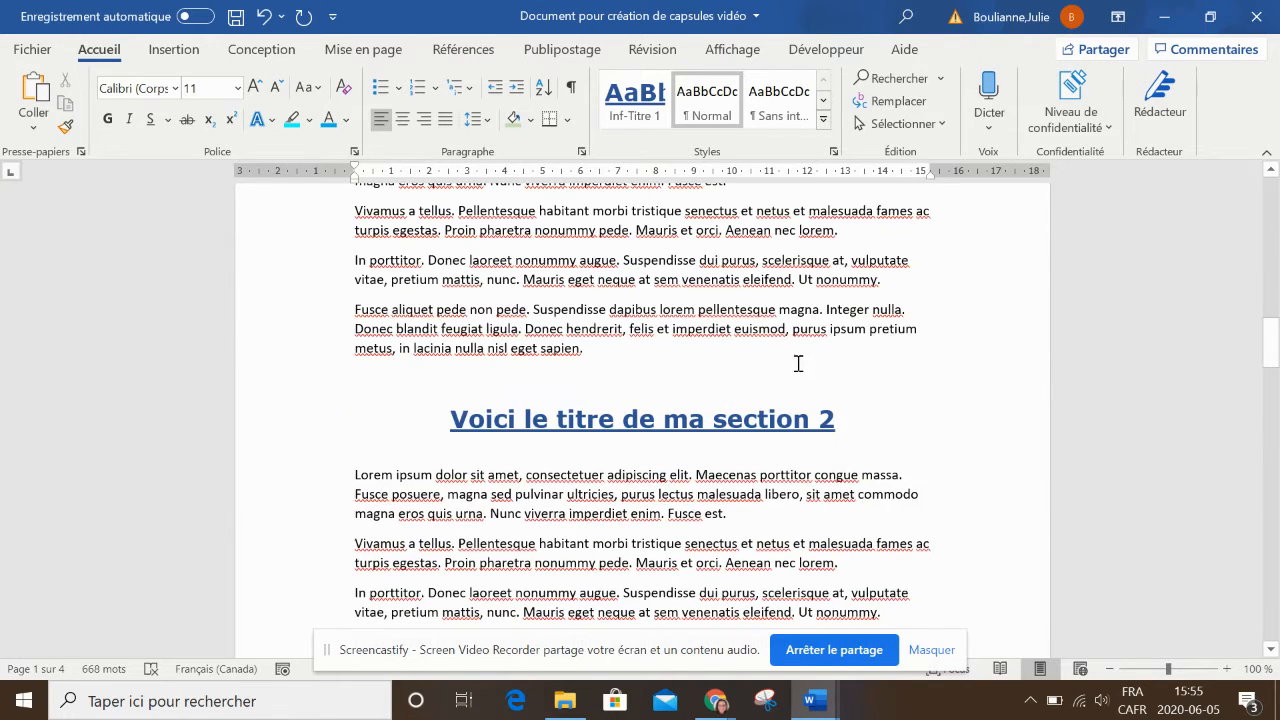
scroll(635, 287, "up", 3)
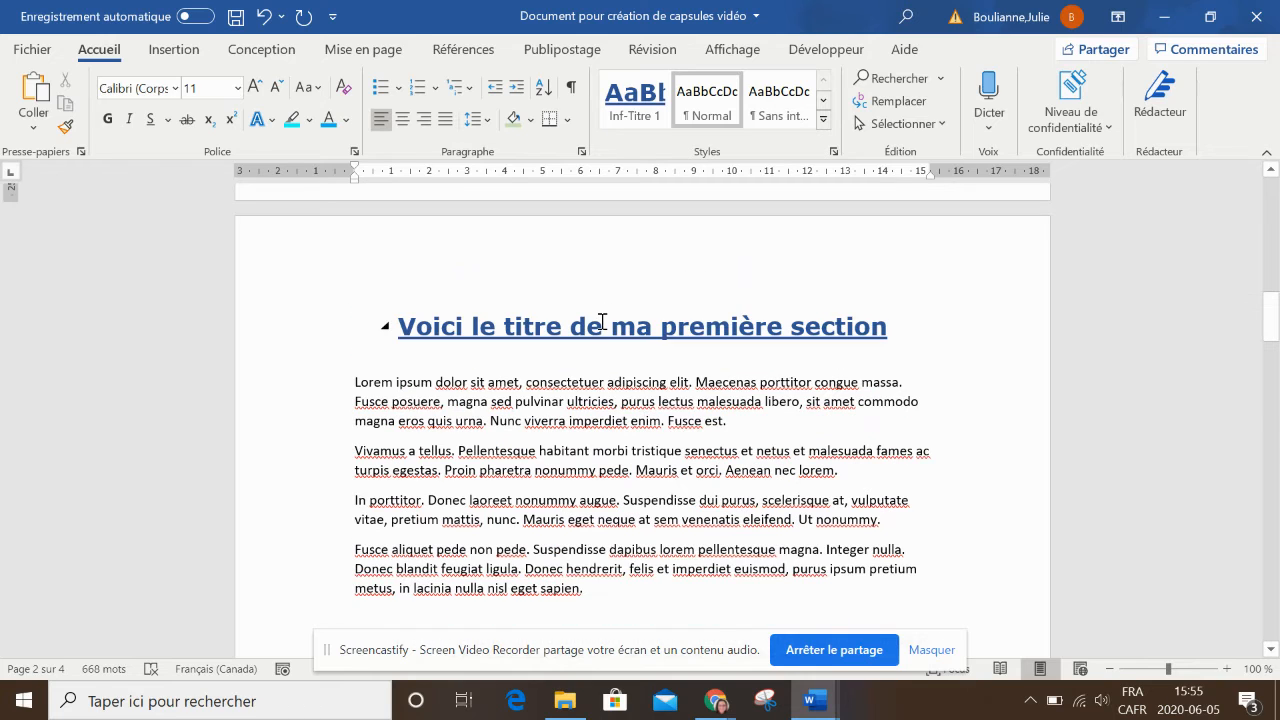
left_click(602, 322)
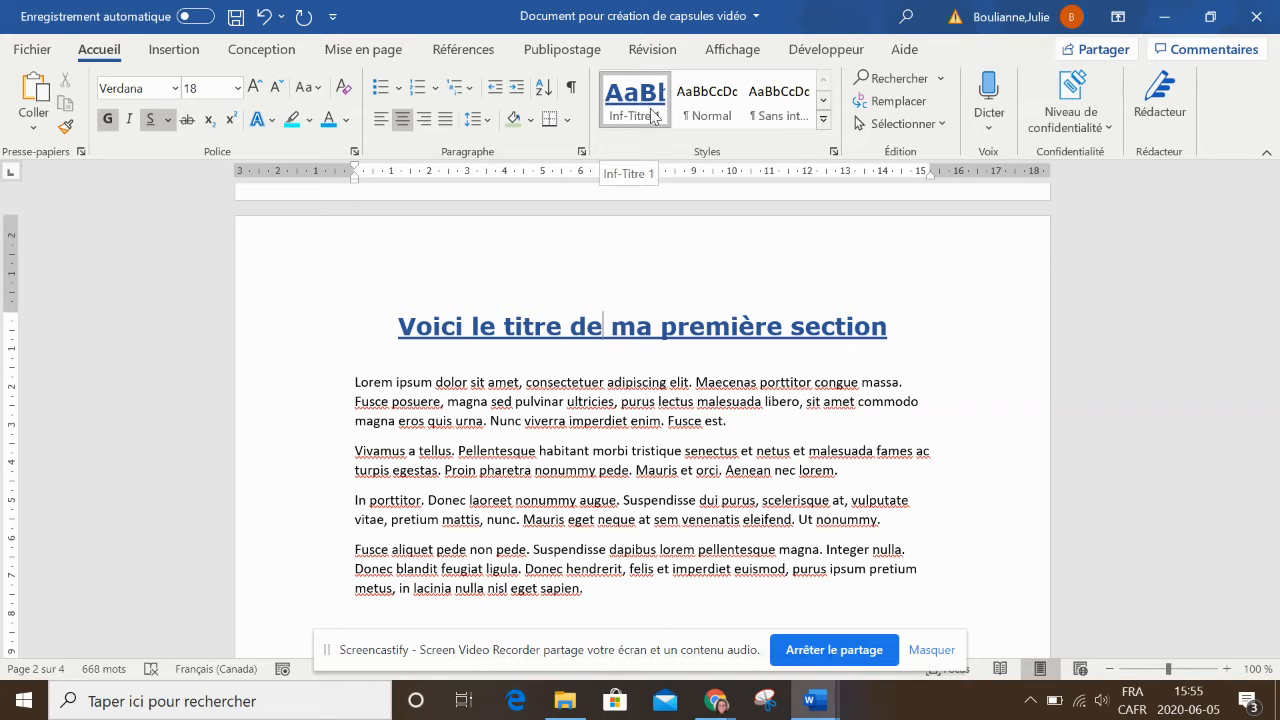
left_click(823, 100)
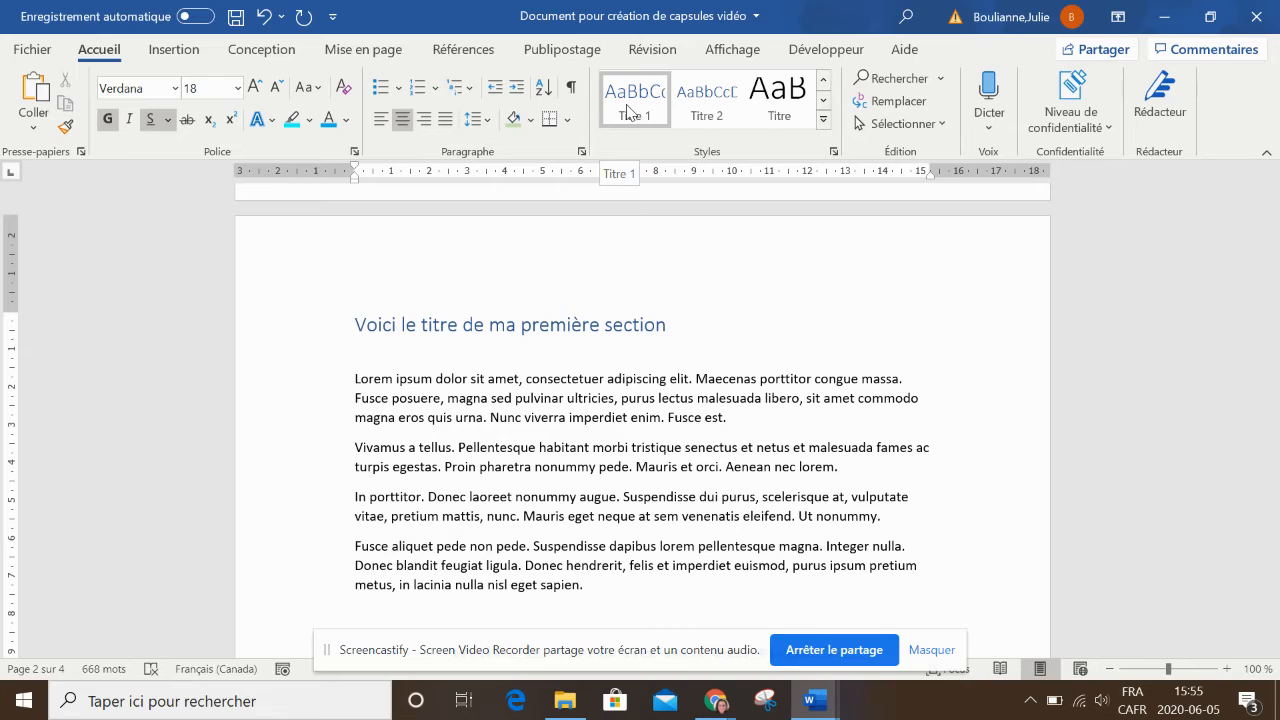
left_click(628, 112)
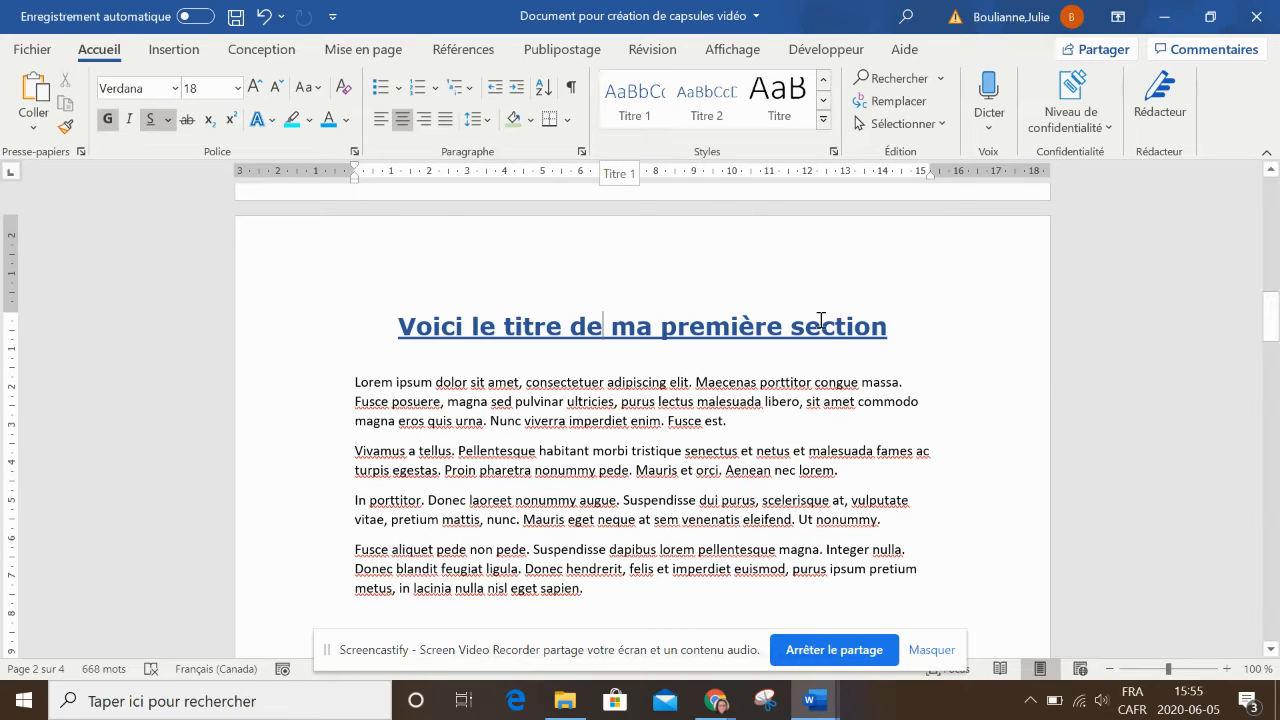
left_click(825, 82)
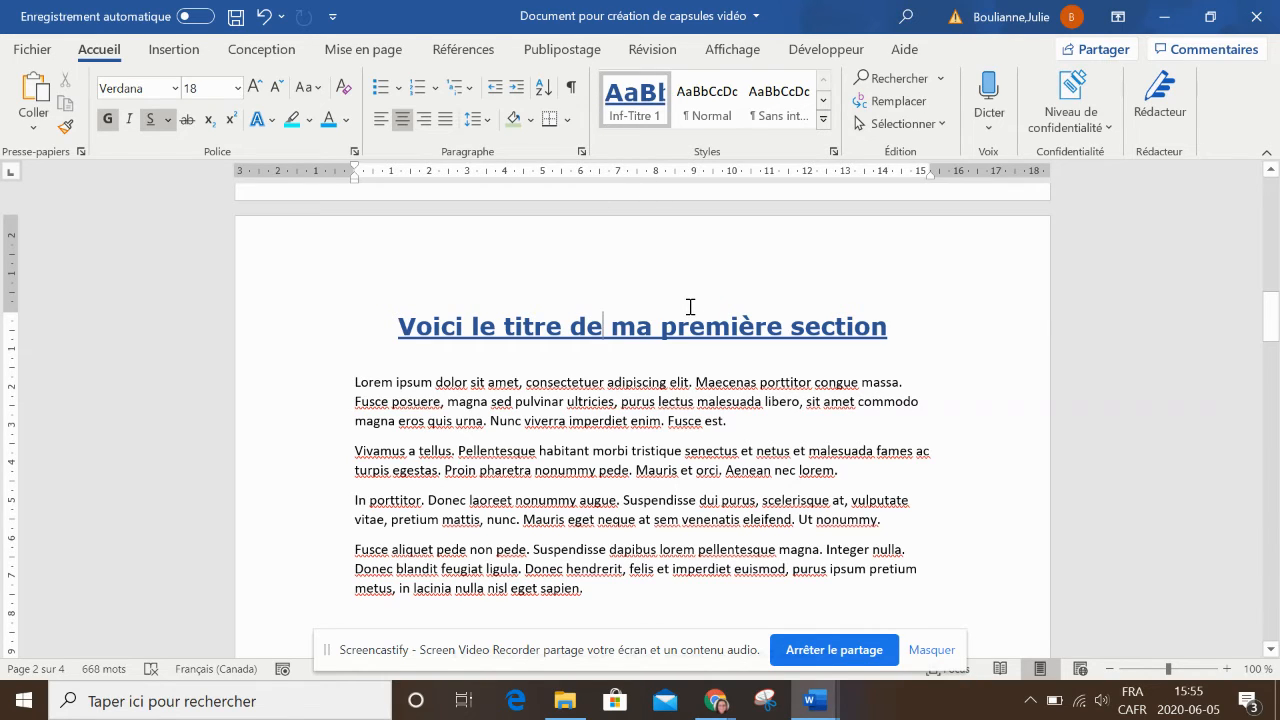
Step: Return to the table of contents and review the predefined table models on offer without inserting one
scroll(690, 306, "up", 4)
scroll(703, 417, "down", 3)
scroll(706, 409, "up", 15)
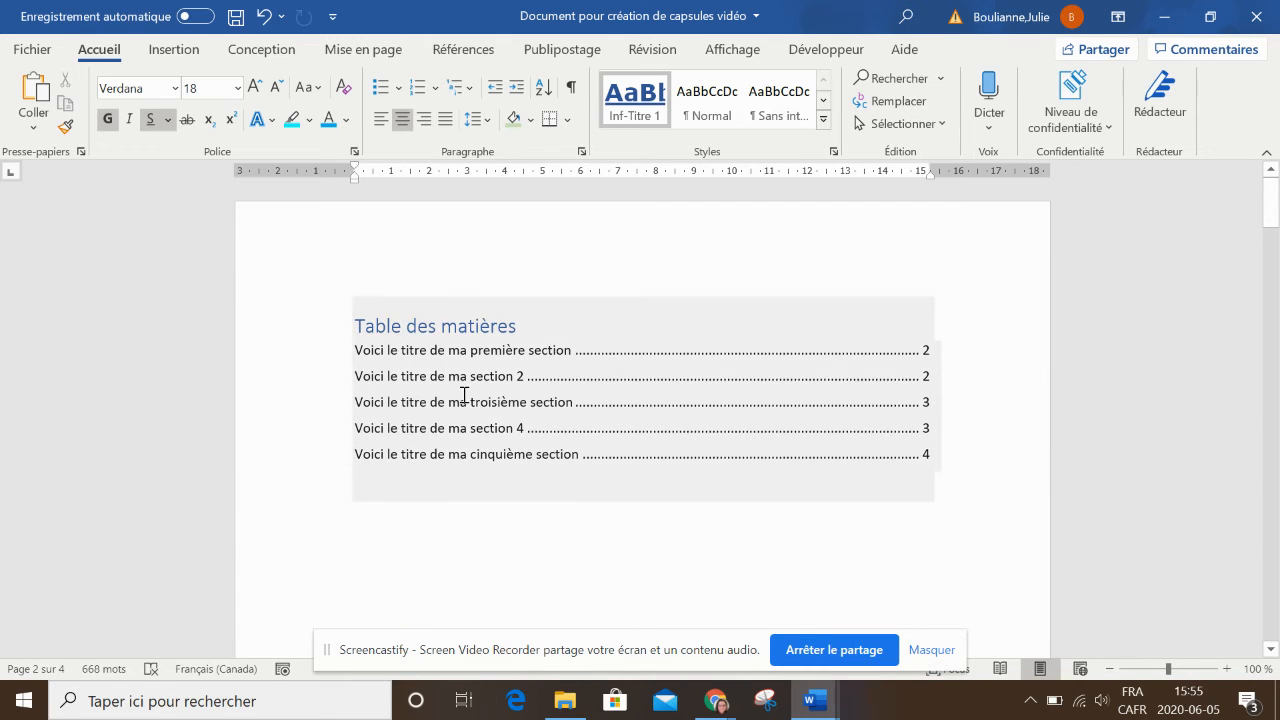
left_click(465, 54)
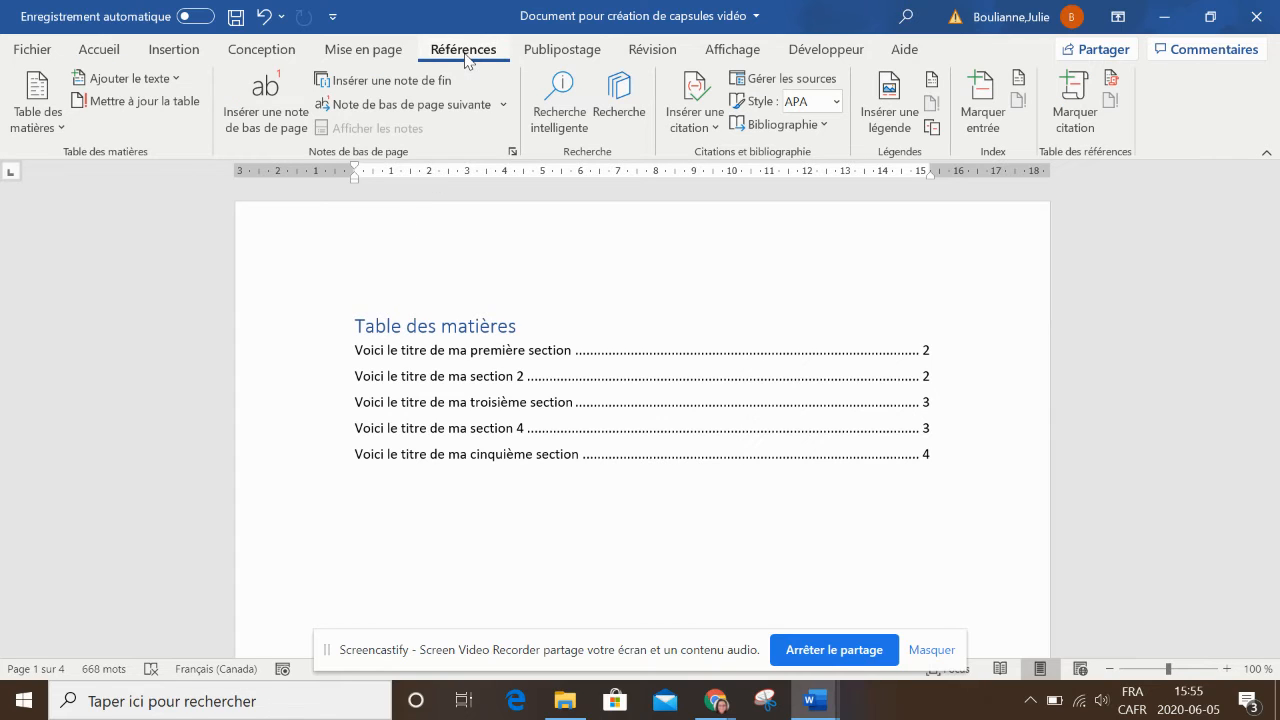
left_click(55, 128)
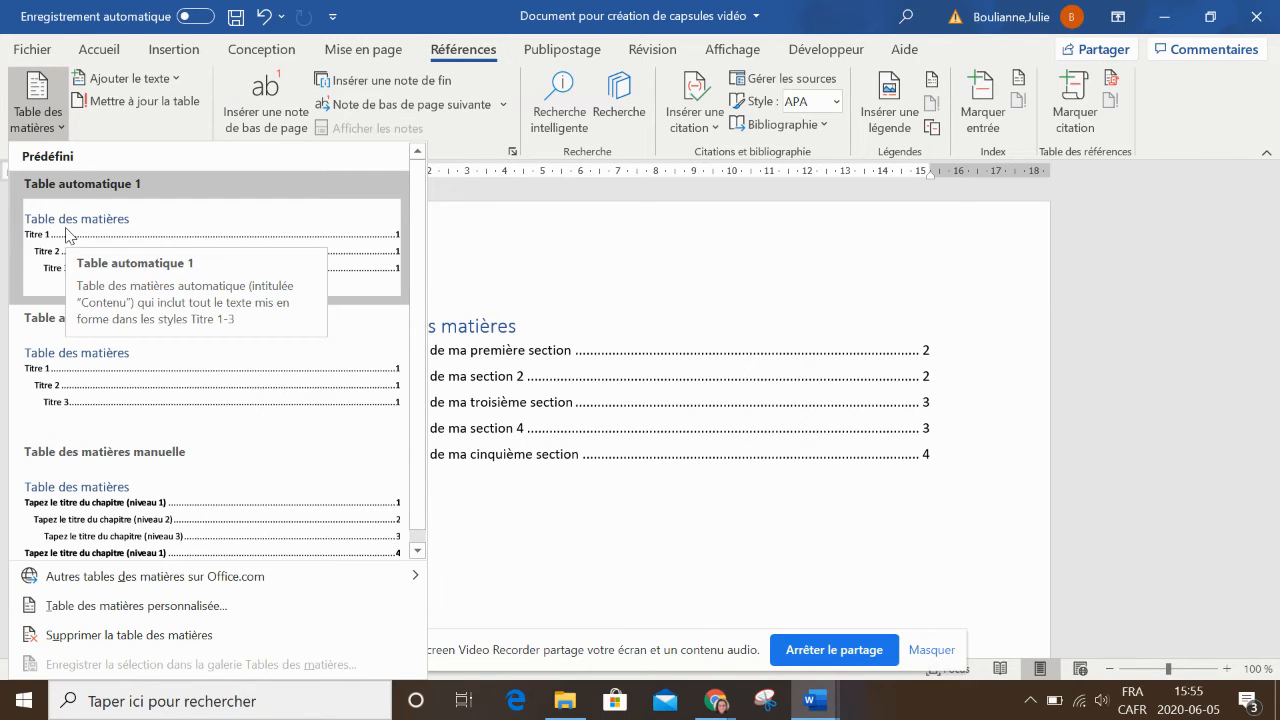
left_click(58, 126)
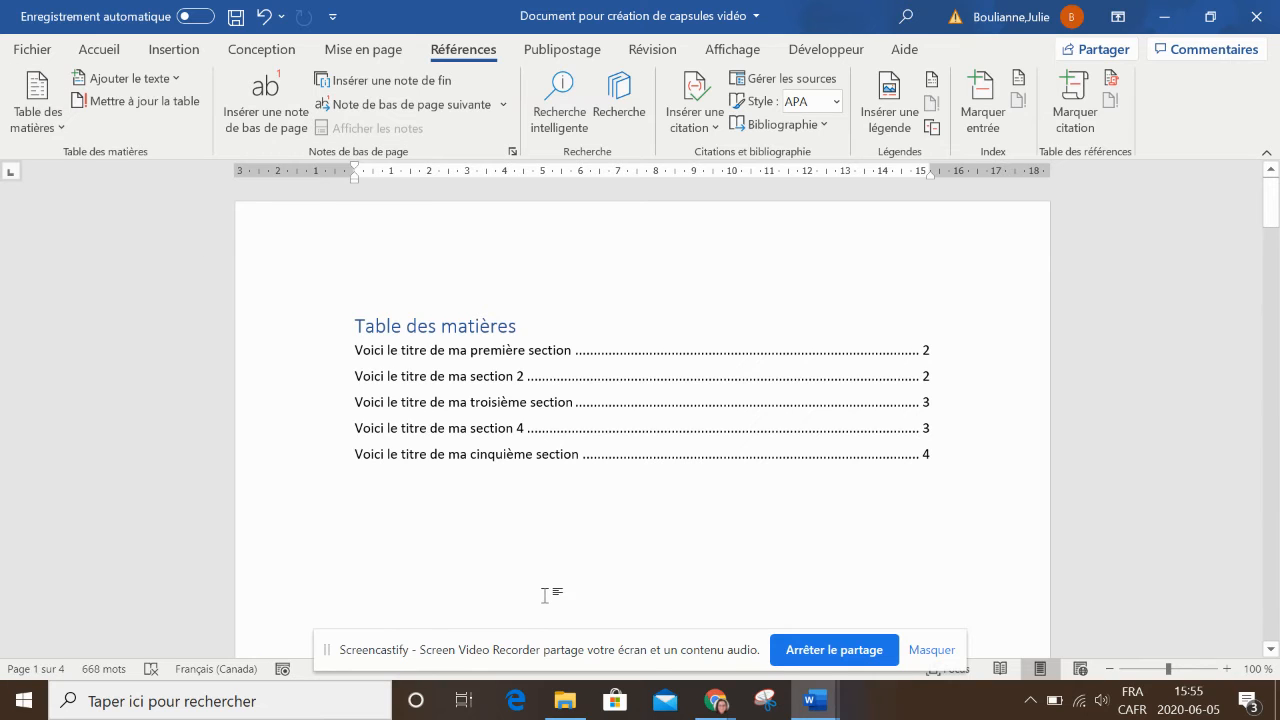
Step: Insert a page break before the title "Voici le titre de ma section 2" so that section starts on a new page
scroll(540, 551, "down", 9)
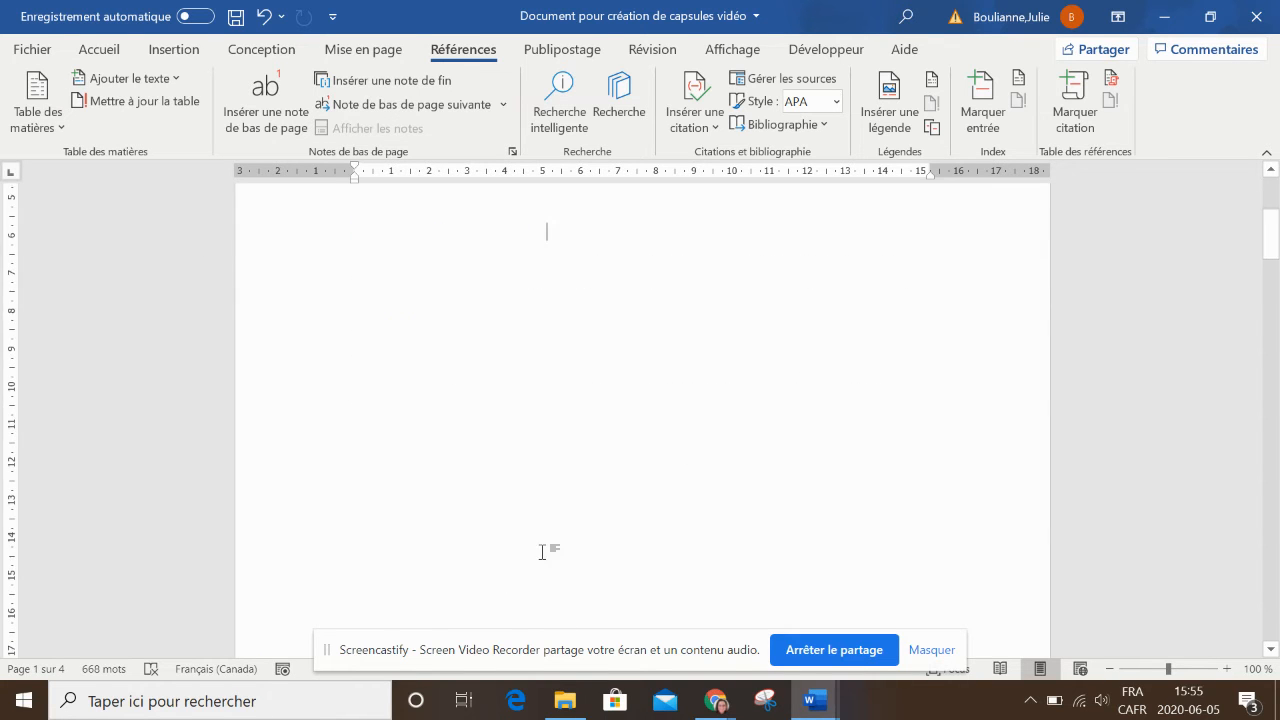
scroll(547, 541, "down", 9)
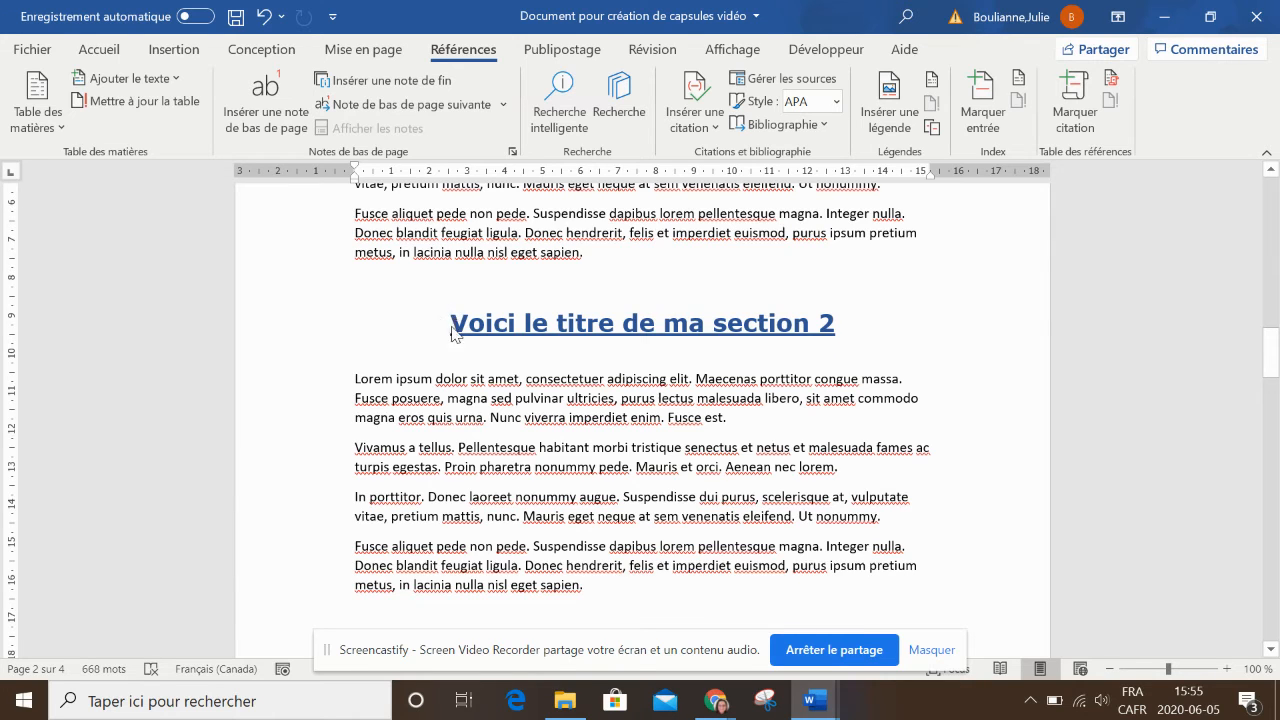
key("ctrl+Return")
scroll(663, 506, "up", 4)
Step: Insert a page break before the title "Voici le titre de ma section 4" so it starts on its own page
scroll(663, 506, "down", 9)
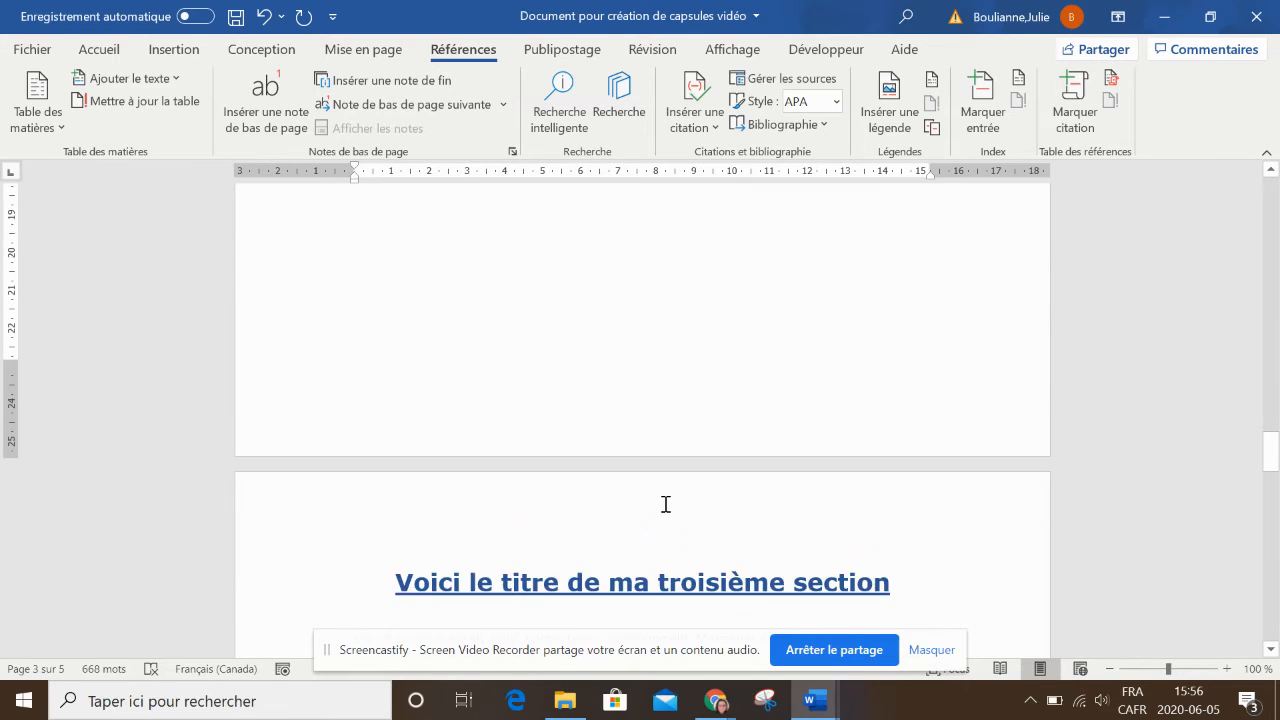
left_click(453, 297)
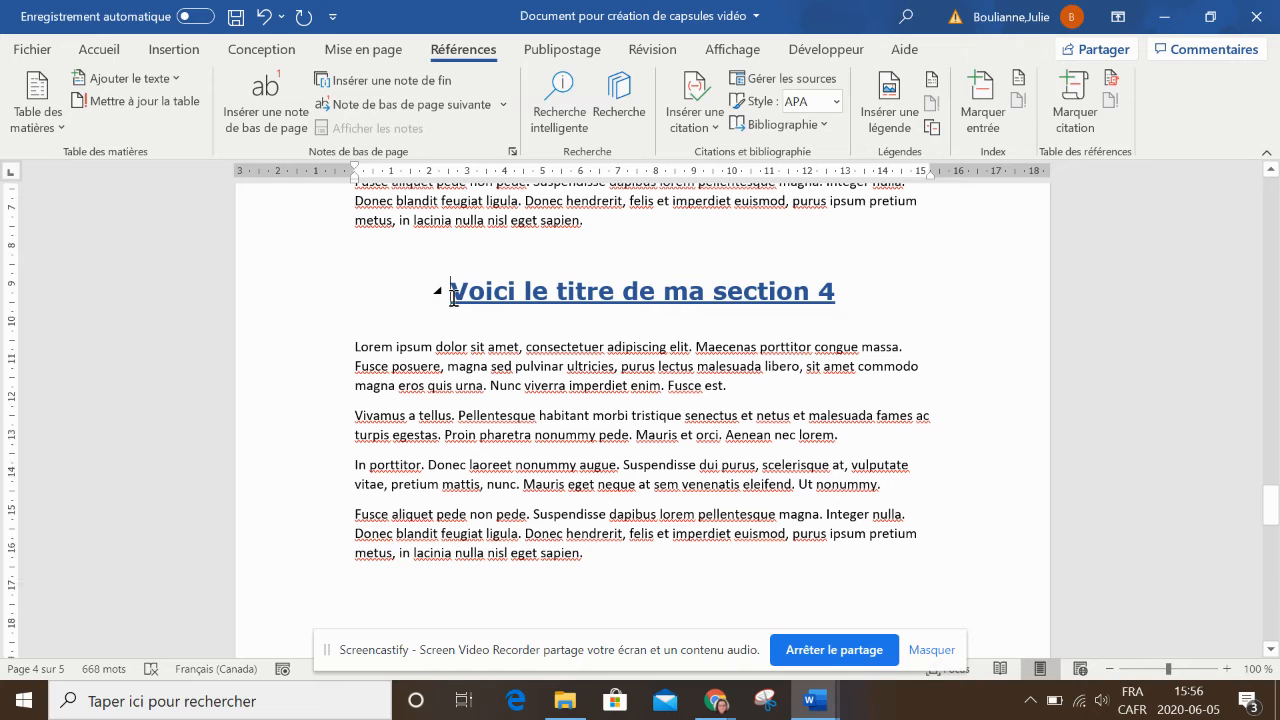
key("ctrl+Return")
scroll(560, 329, "down", 6)
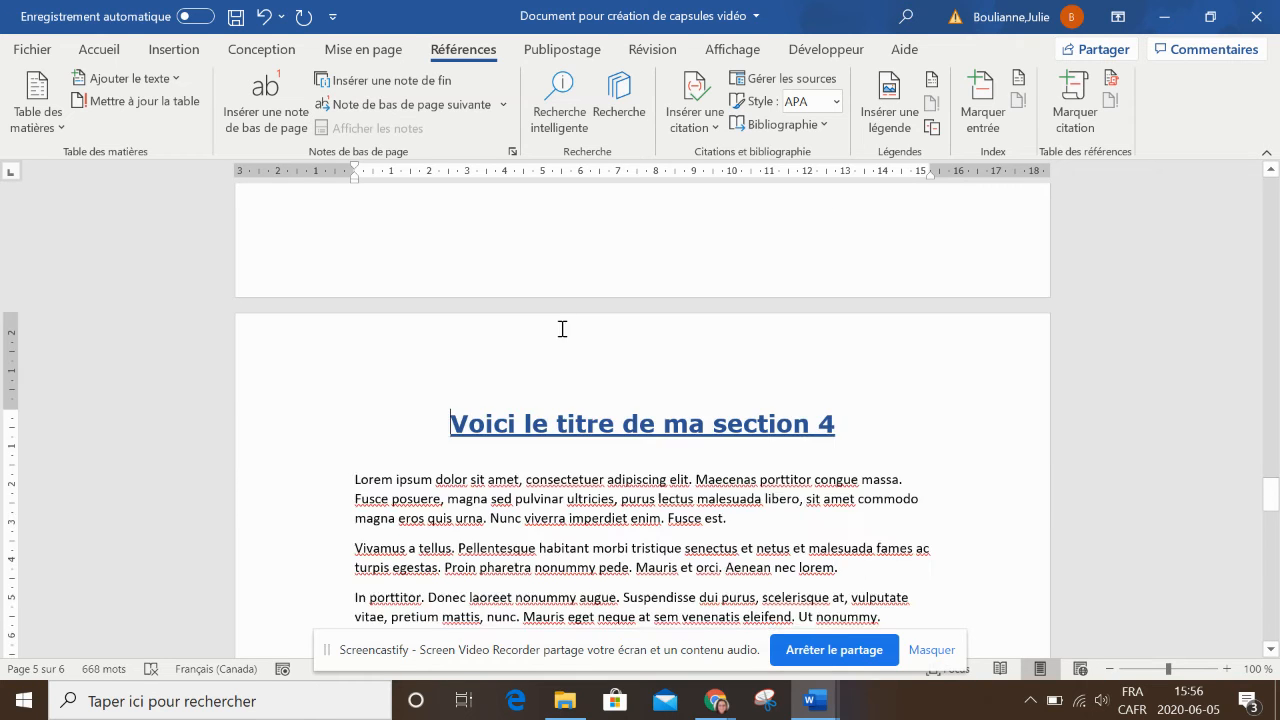
scroll(571, 333, "down", 8)
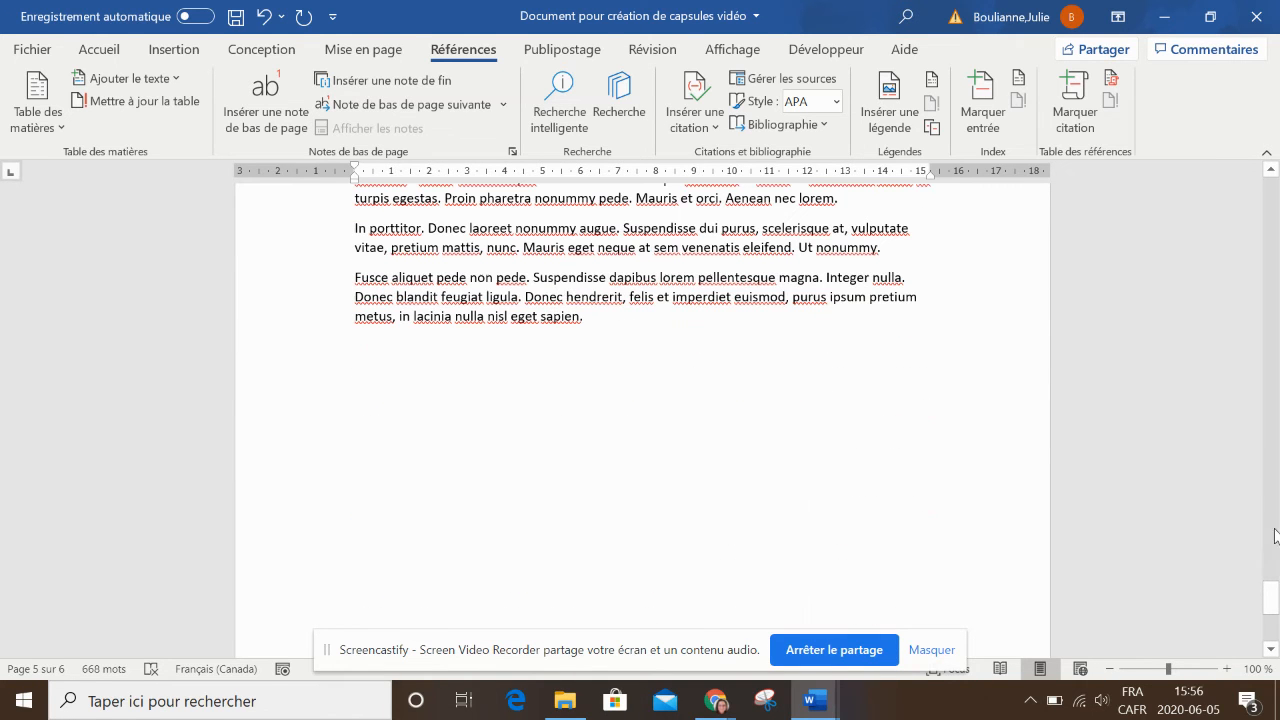
Step: Update the whole table of contents on the first page, using the option "Mettre à jour toute la table"
left_click_drag(1277, 605, 1277, 185)
left_click(927, 350)
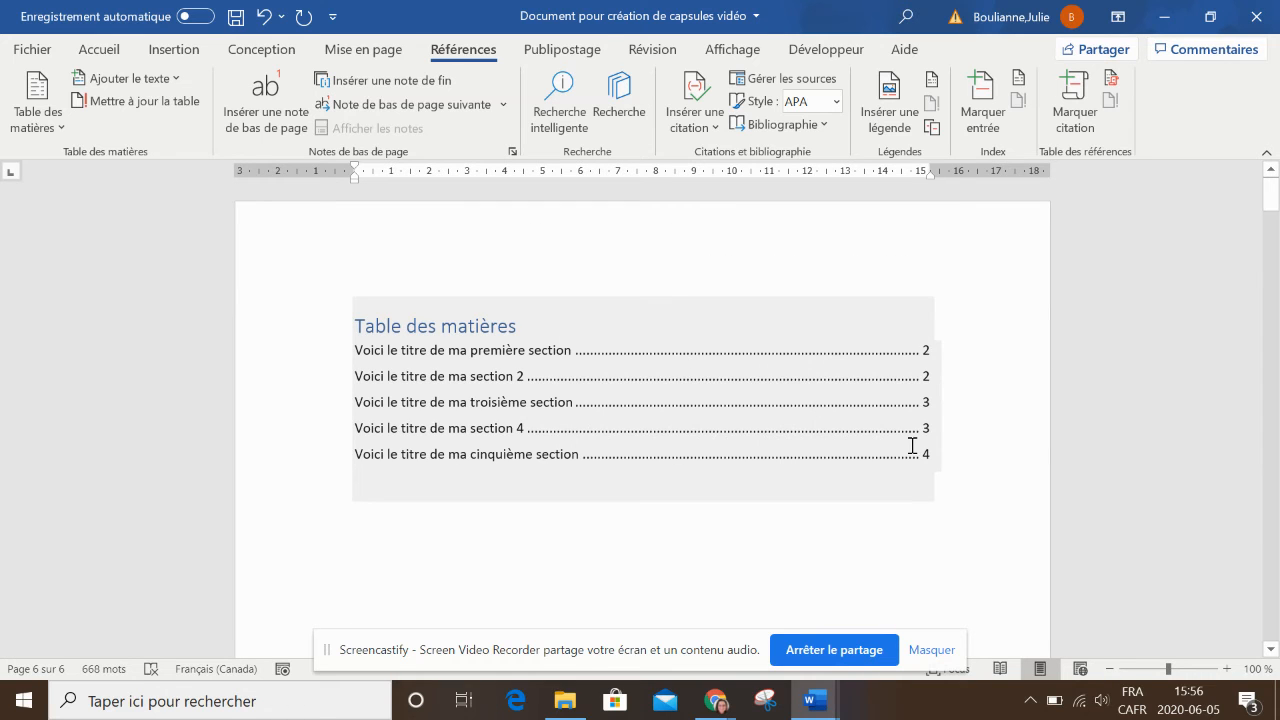
left_click(702, 520)
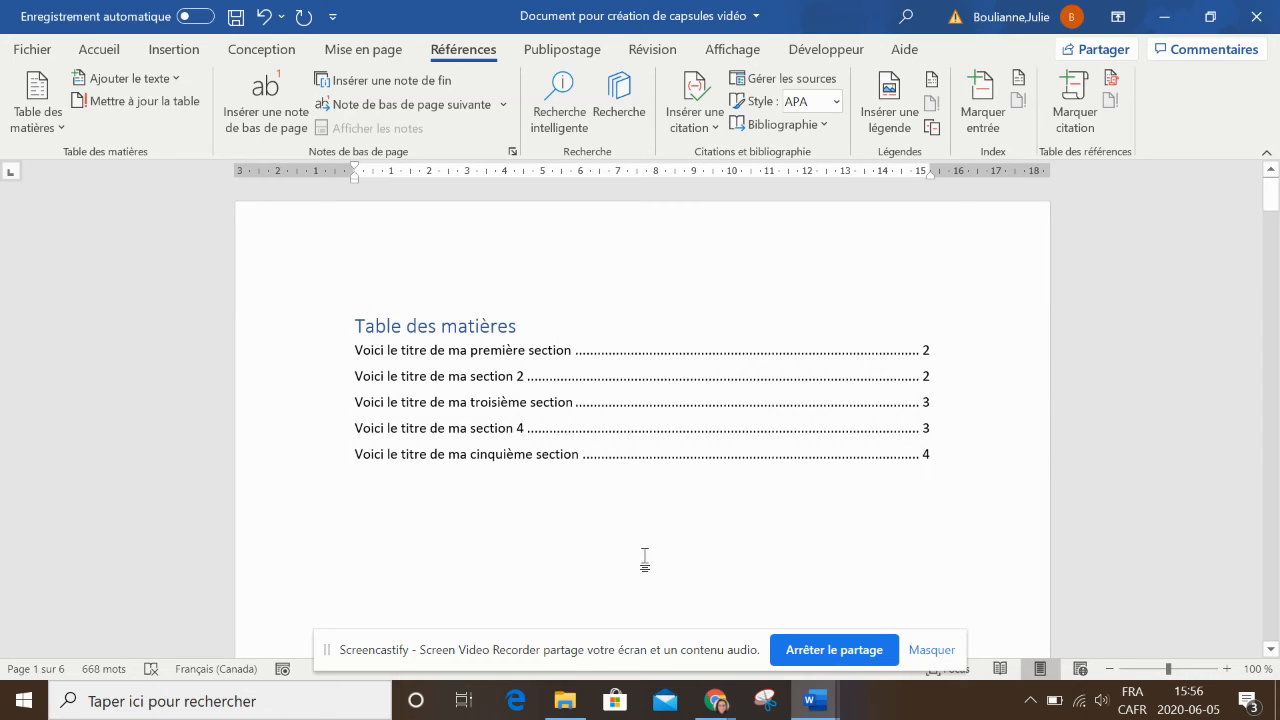
left_click(418, 350)
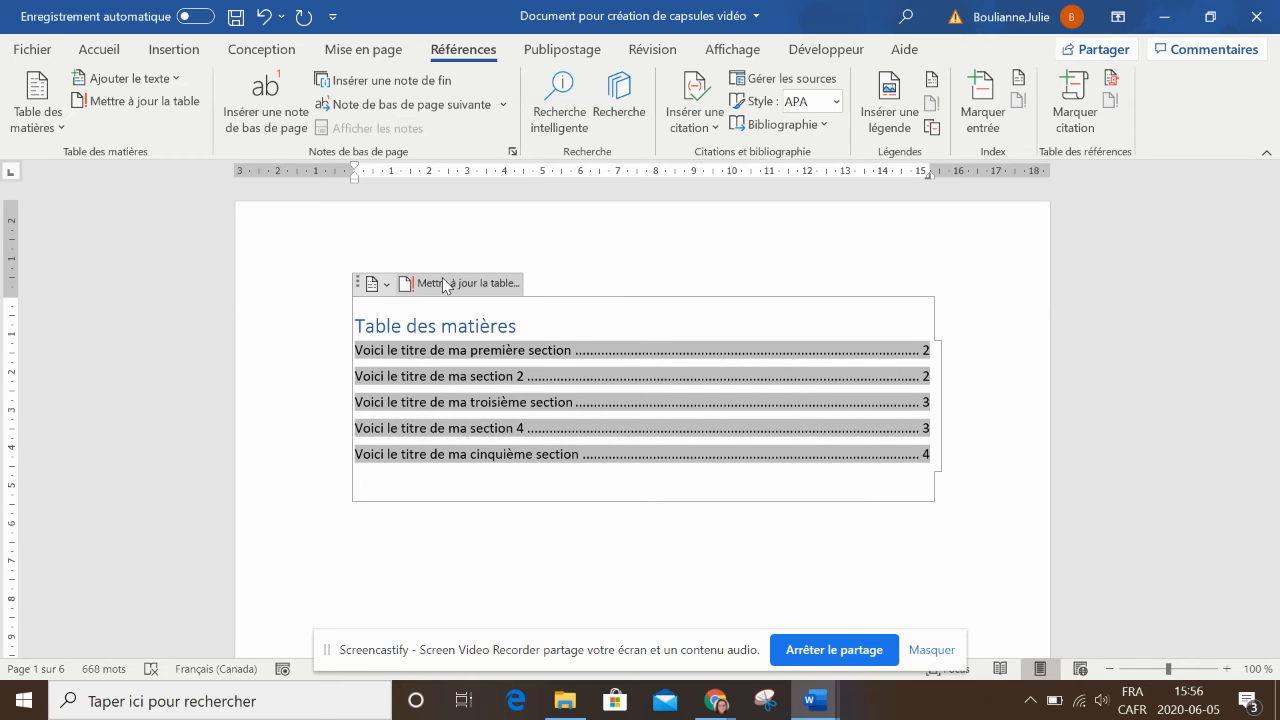
left_click(445, 284)
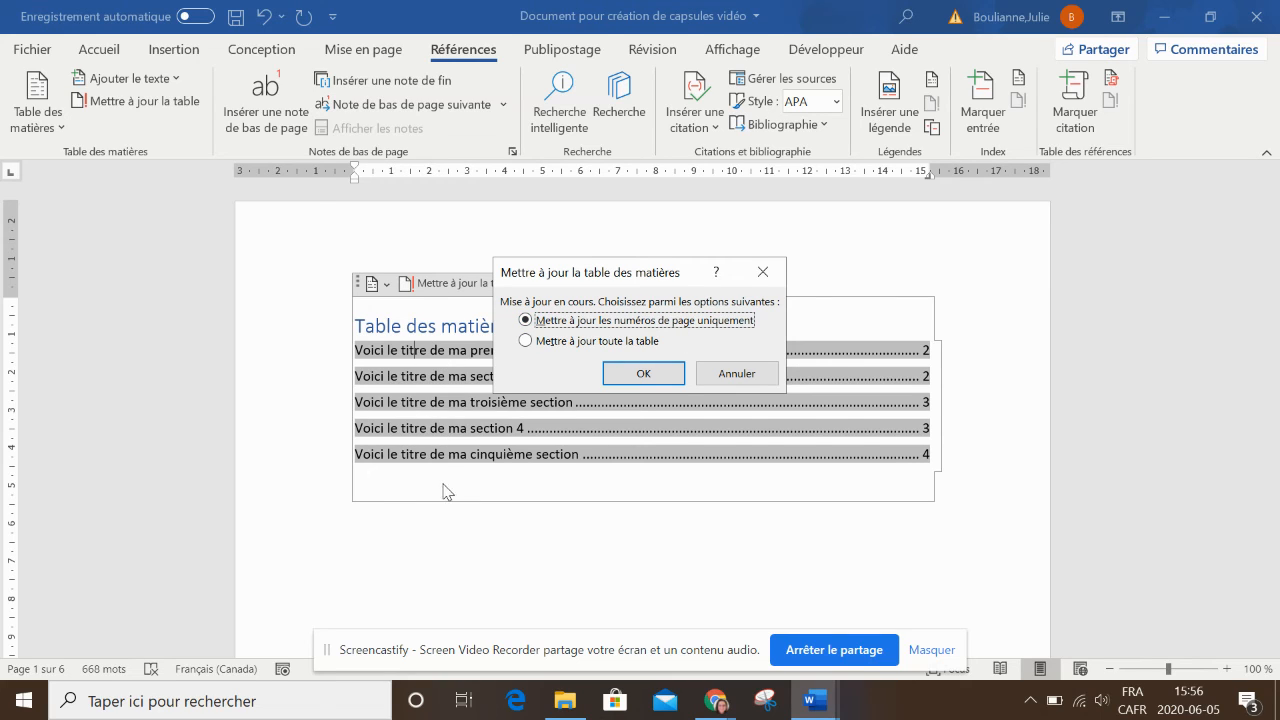
left_click(525, 342)
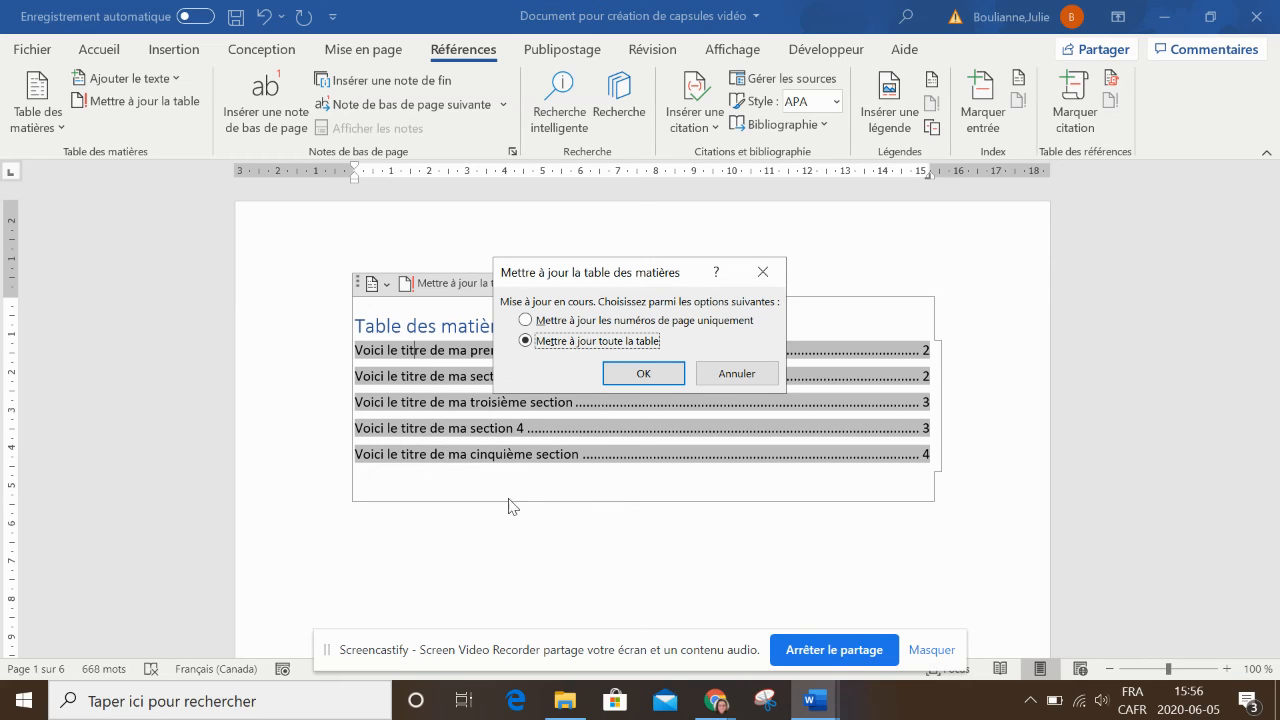
left_click(650, 372)
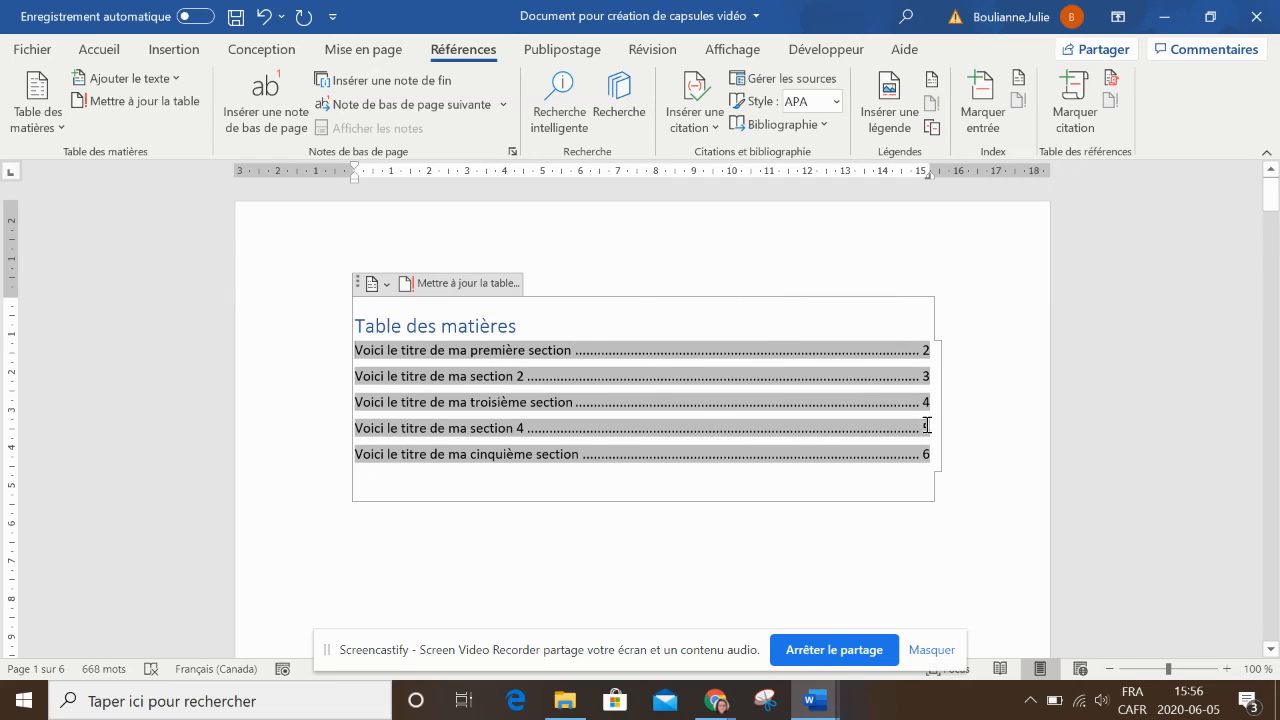
left_click(561, 541)
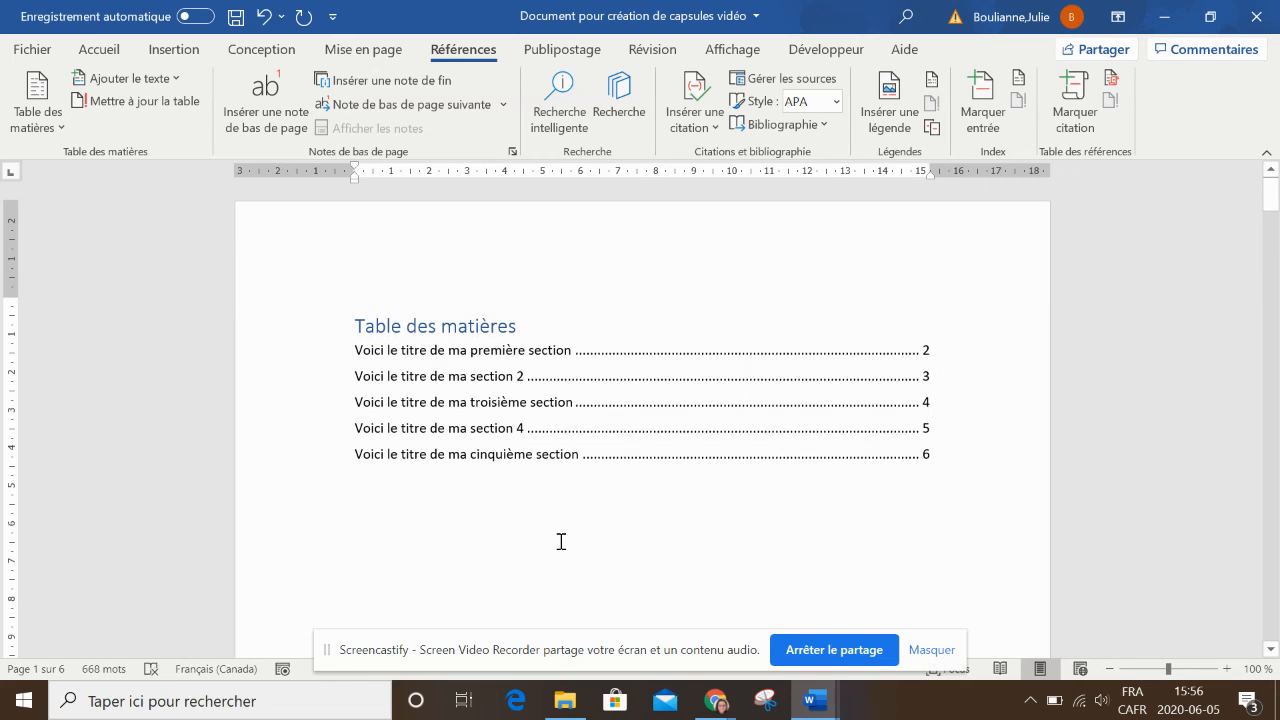